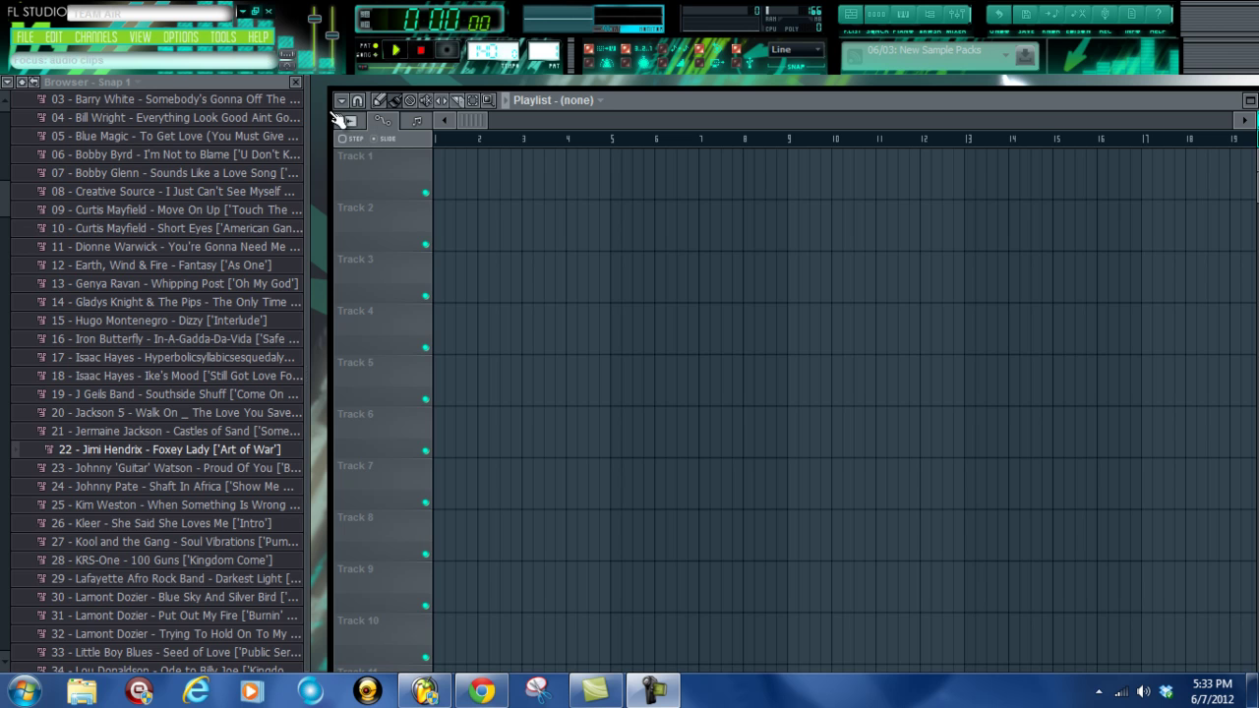
# Open the MIDI settings, rescan the MIDI devices and select MIDIOUT2 (USB2.0-MIDI) as the output.
pyautogui.click(189, 36)
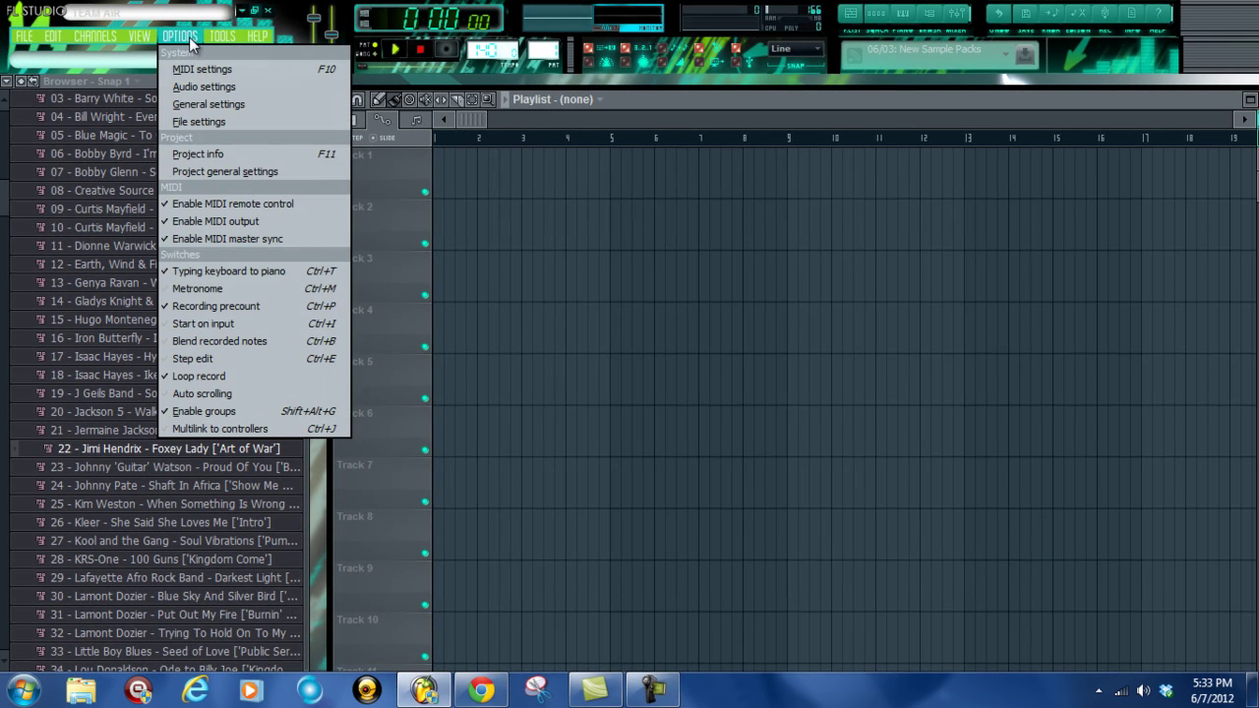
pyautogui.click(209, 69)
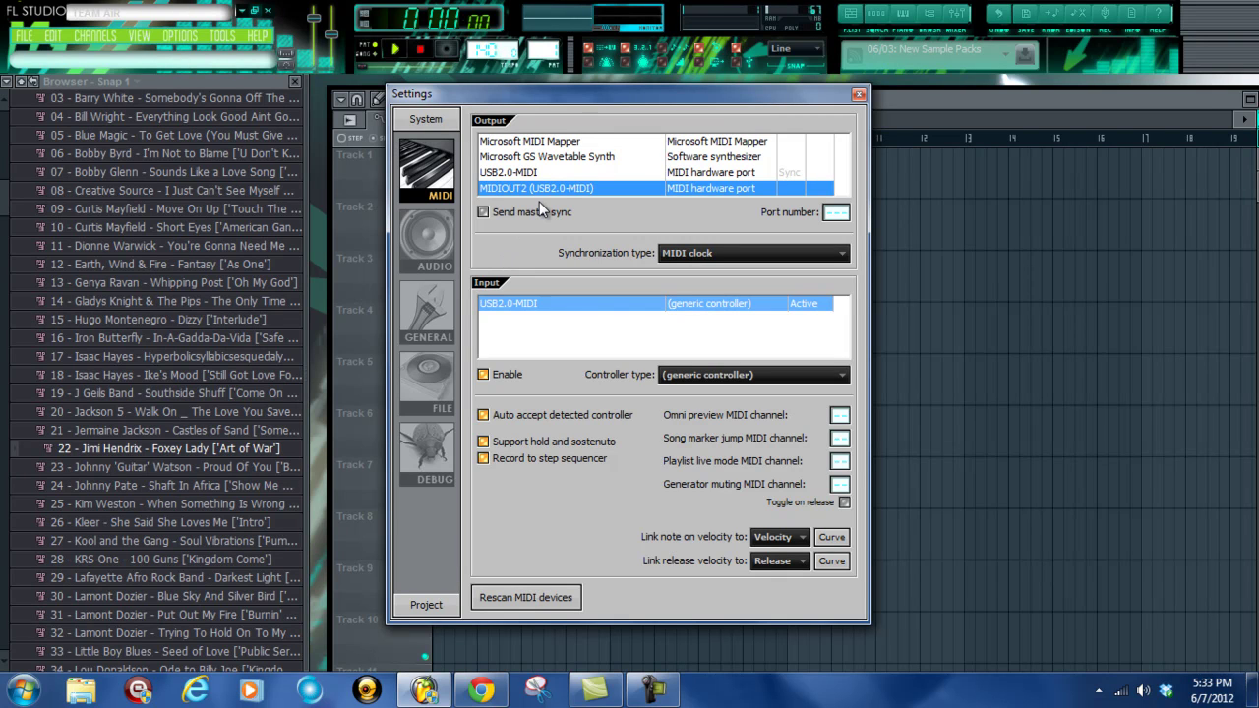
pyautogui.click(531, 598)
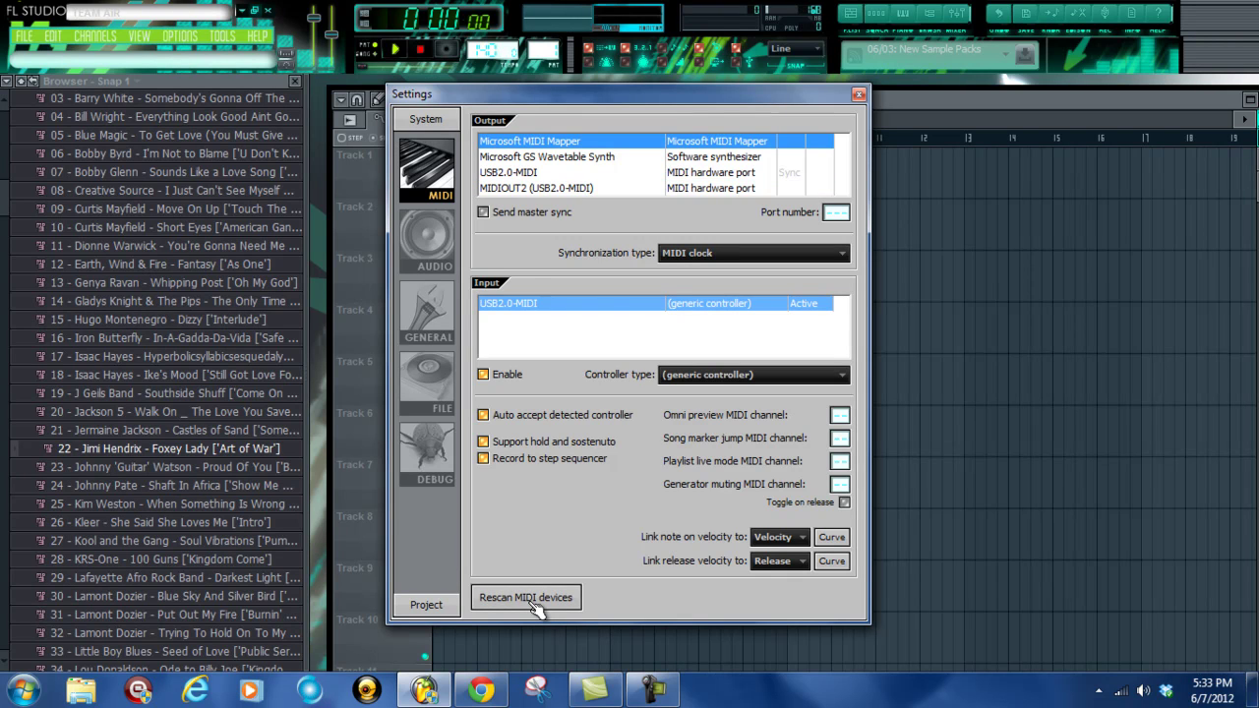
pyautogui.click(592, 188)
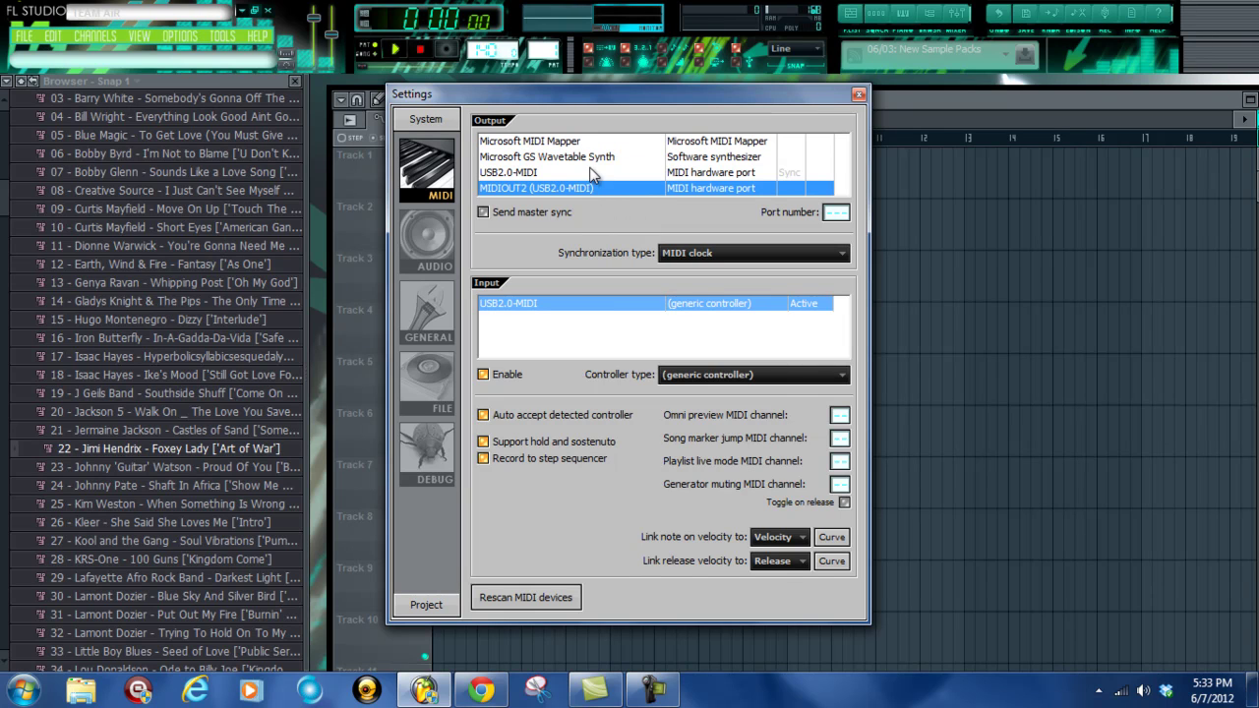
pyautogui.click(593, 173)
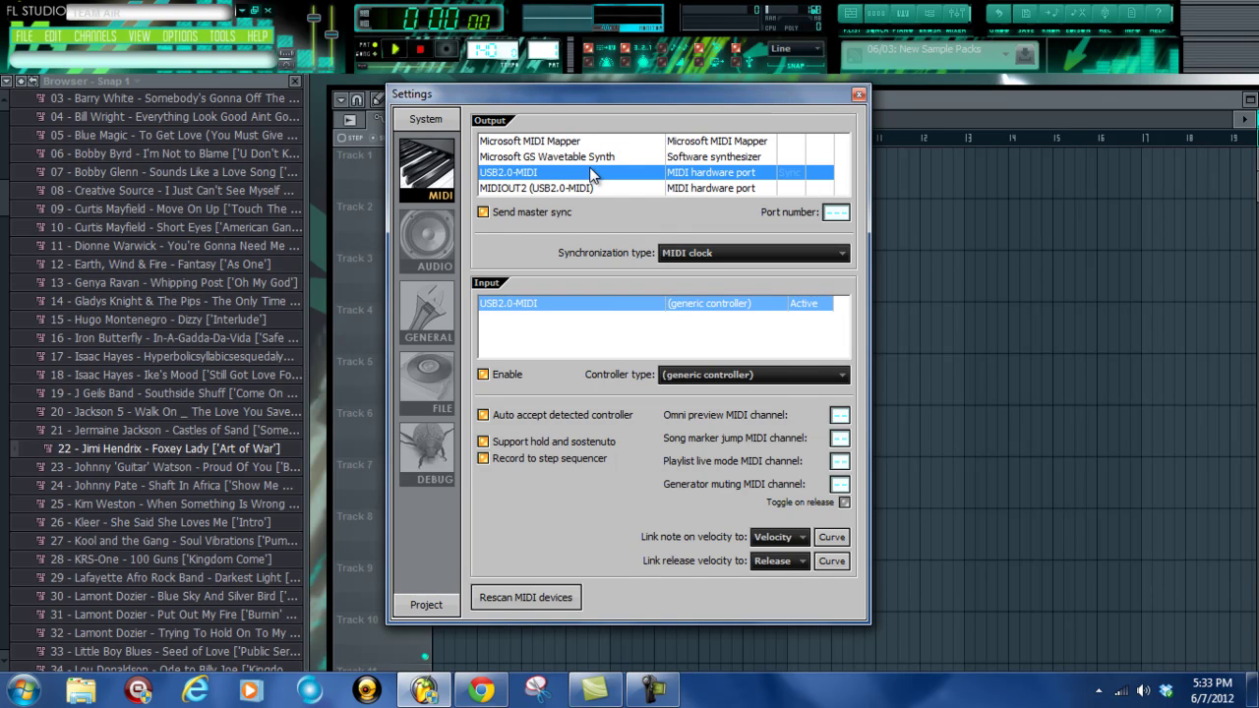
pyautogui.click(632, 190)
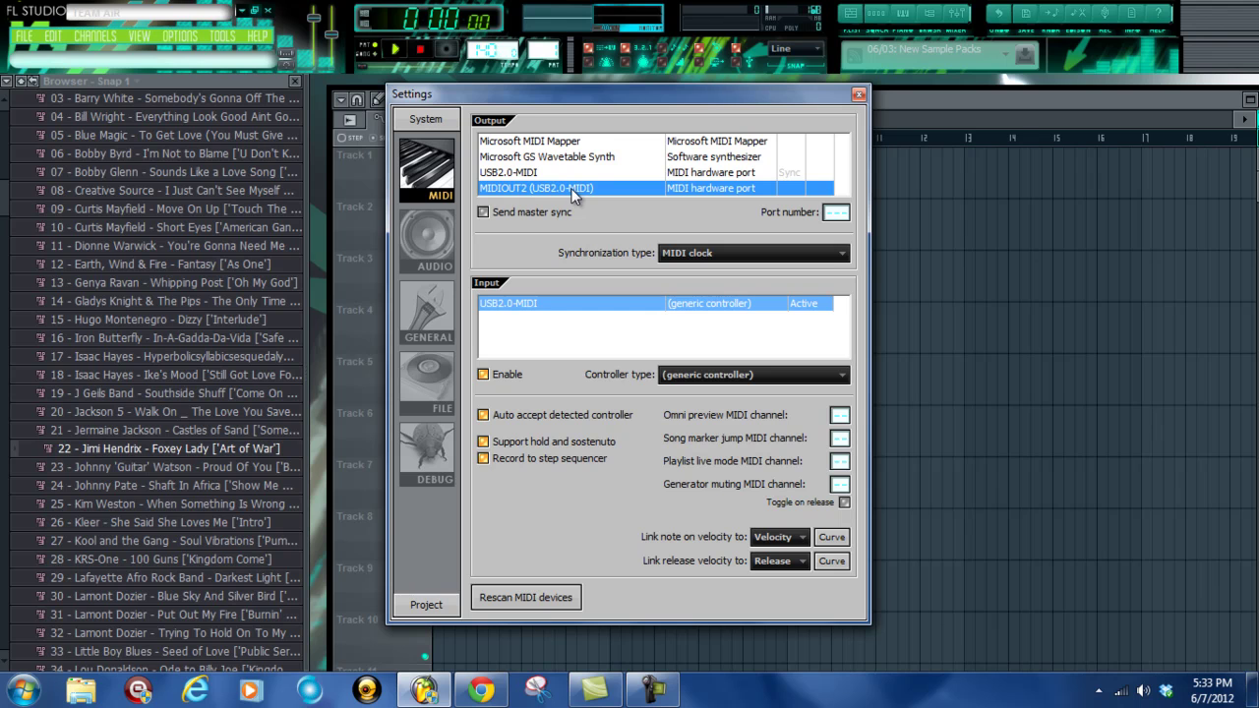
# Keep the USB2.0-MIDI input enabled with the (generic controller) type and close the settings.
pyautogui.click(501, 307)
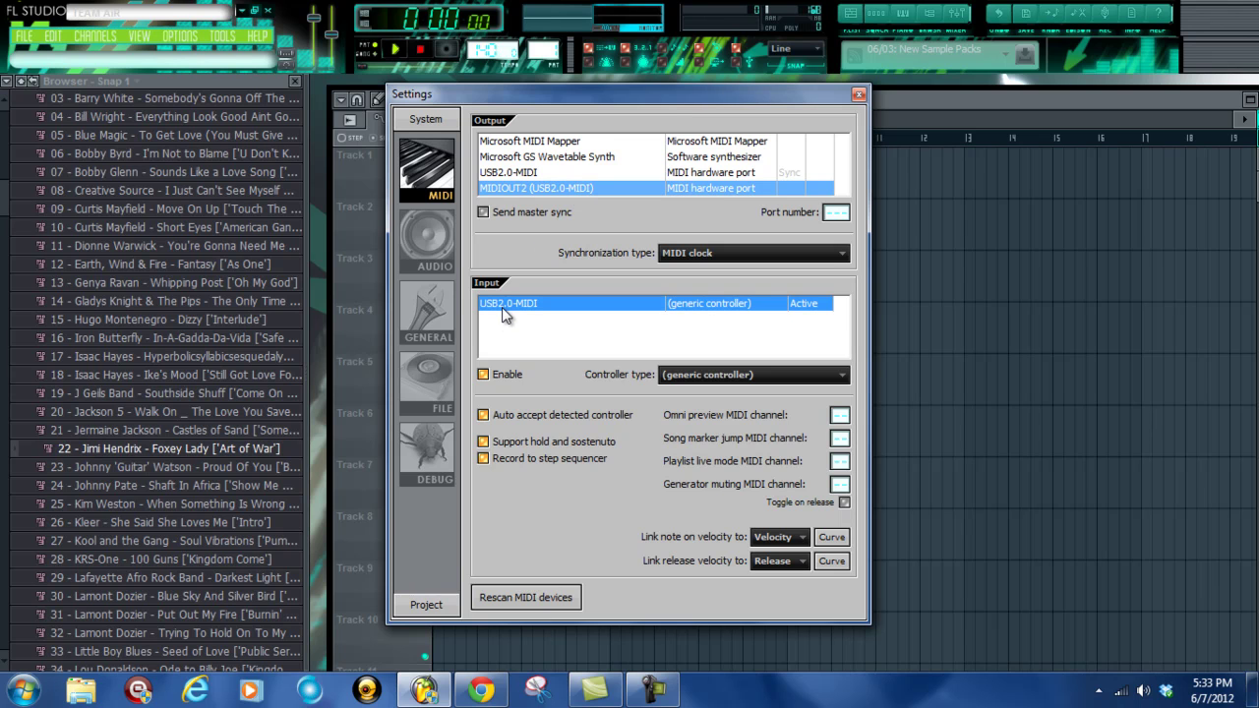
pyautogui.click(492, 375)
pyautogui.click(492, 375)
pyautogui.click(698, 380)
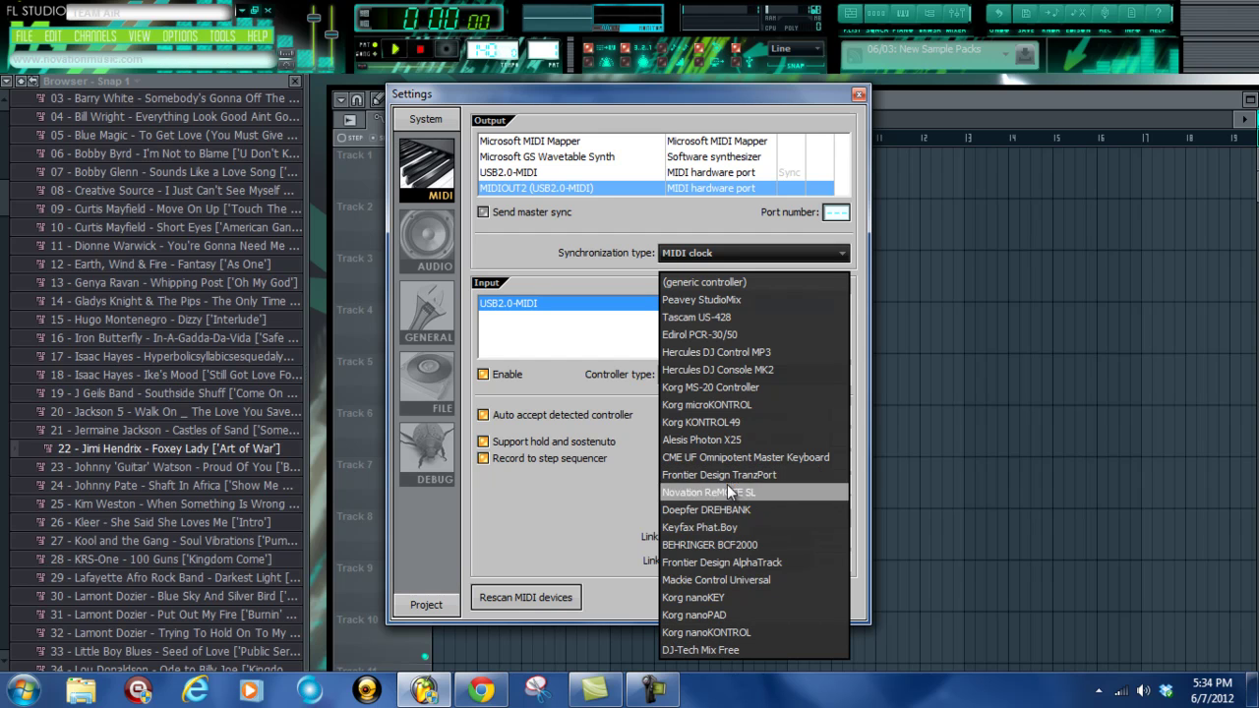
pyautogui.click(726, 287)
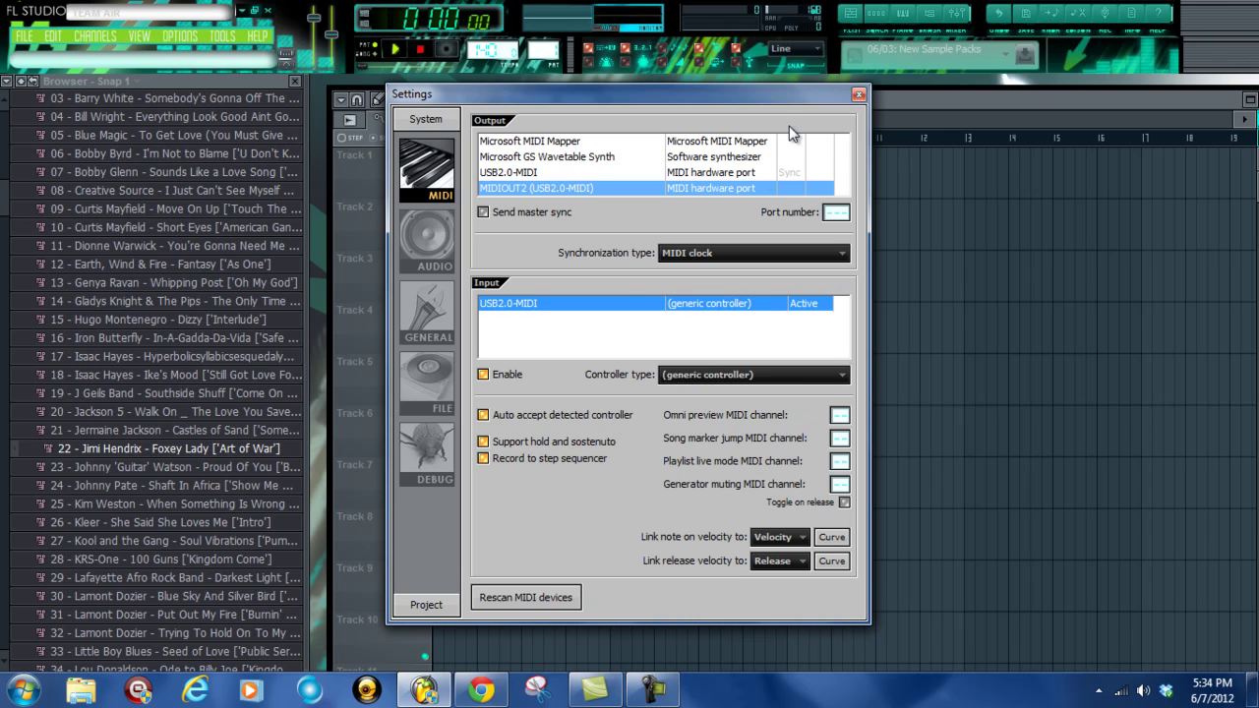
pyautogui.click(859, 94)
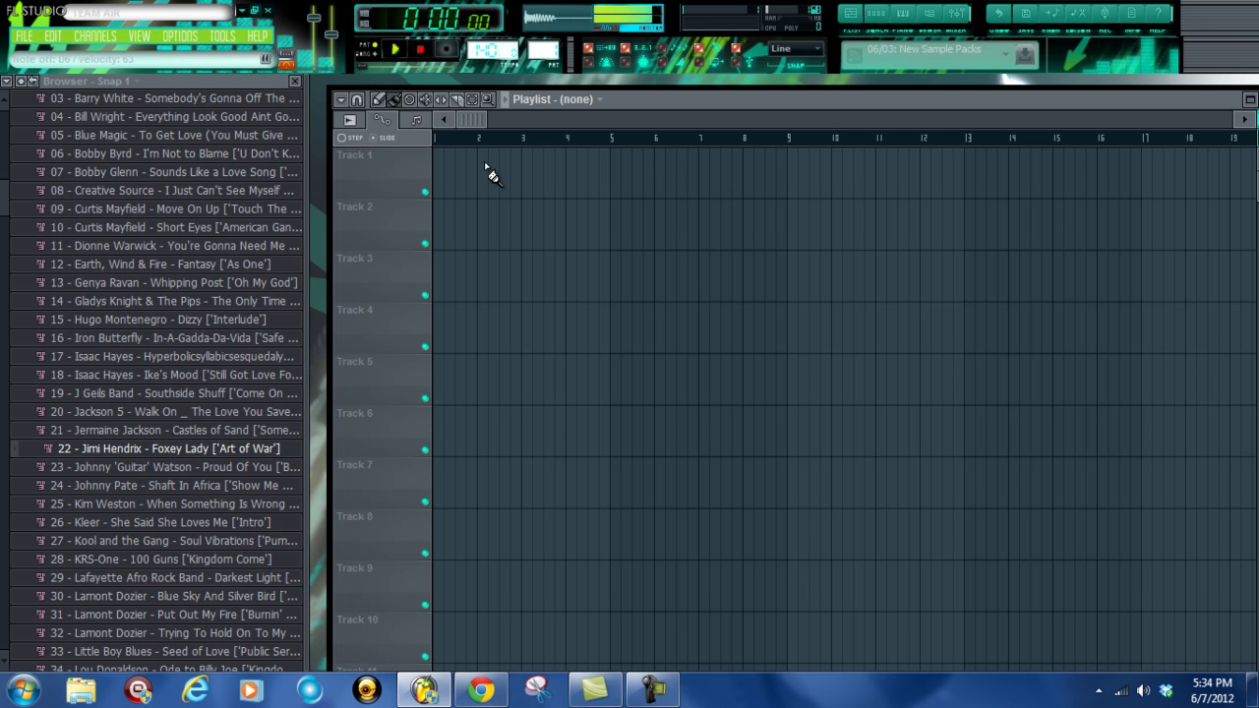
# Restore the Playlist to a smaller window and open the Kick channel's settings beside the step sequencer.
pyautogui.doubleClick(793, 99)
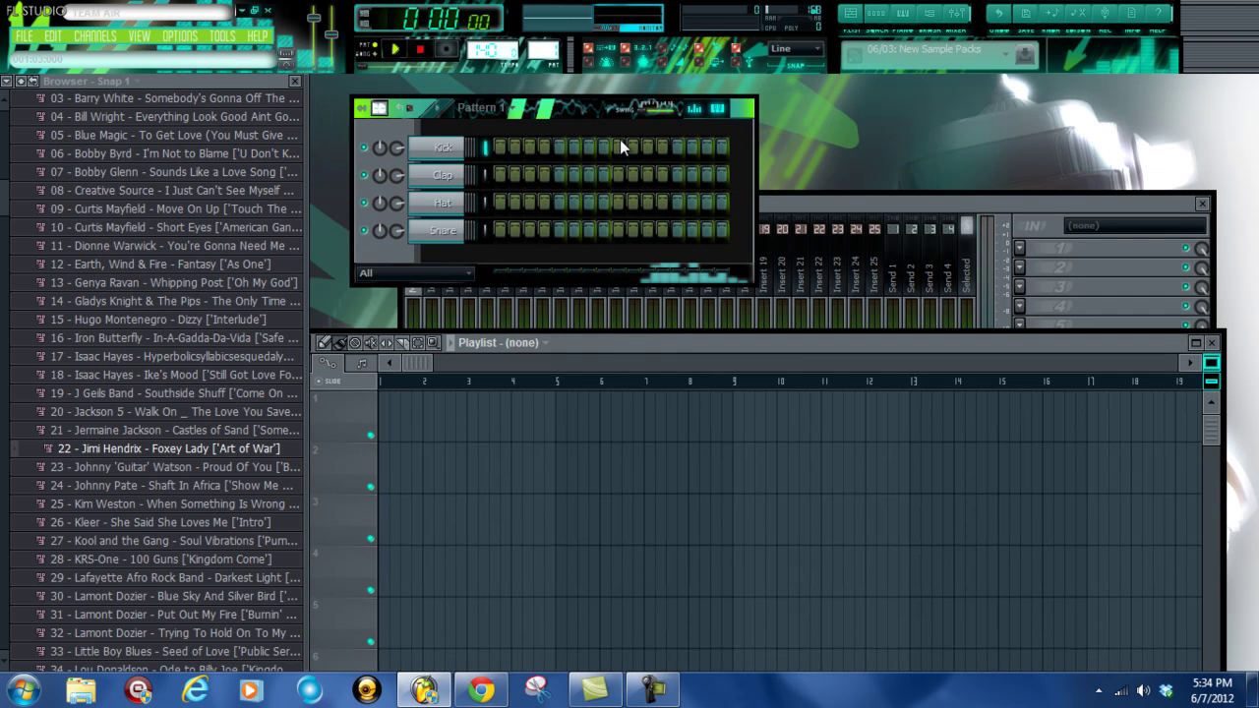
pyautogui.click(456, 148)
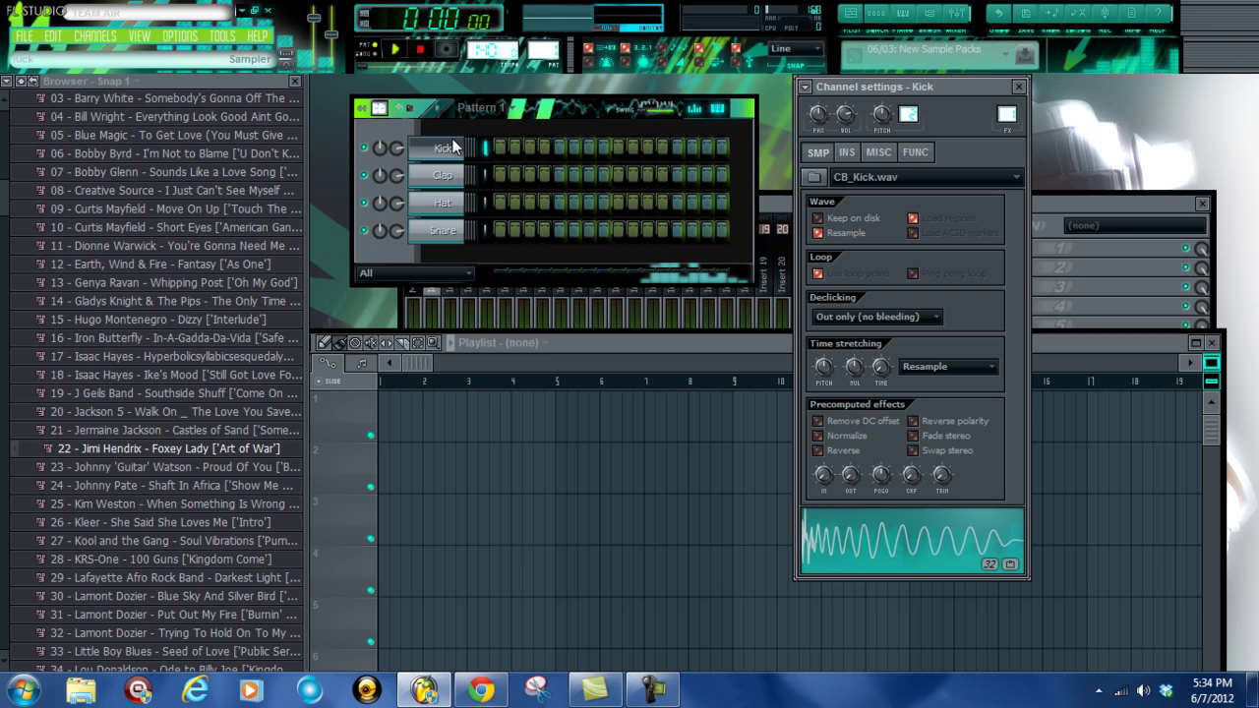
pyautogui.moveTo(578, 101); pyautogui.dragTo(604, 100)
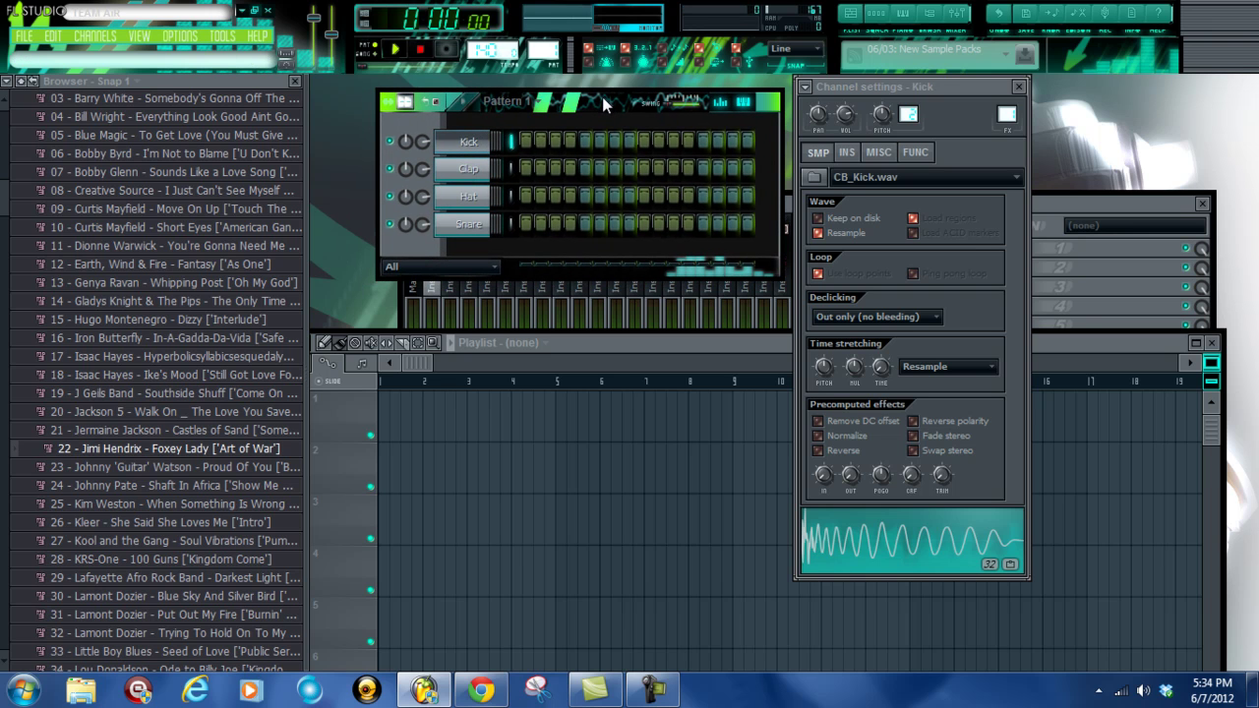
# Browse back up to the drum kit folders and reposition the Playlist just below the step sequencer.
pyautogui.moveTo(3, 202); pyautogui.dragTo(1, 196)
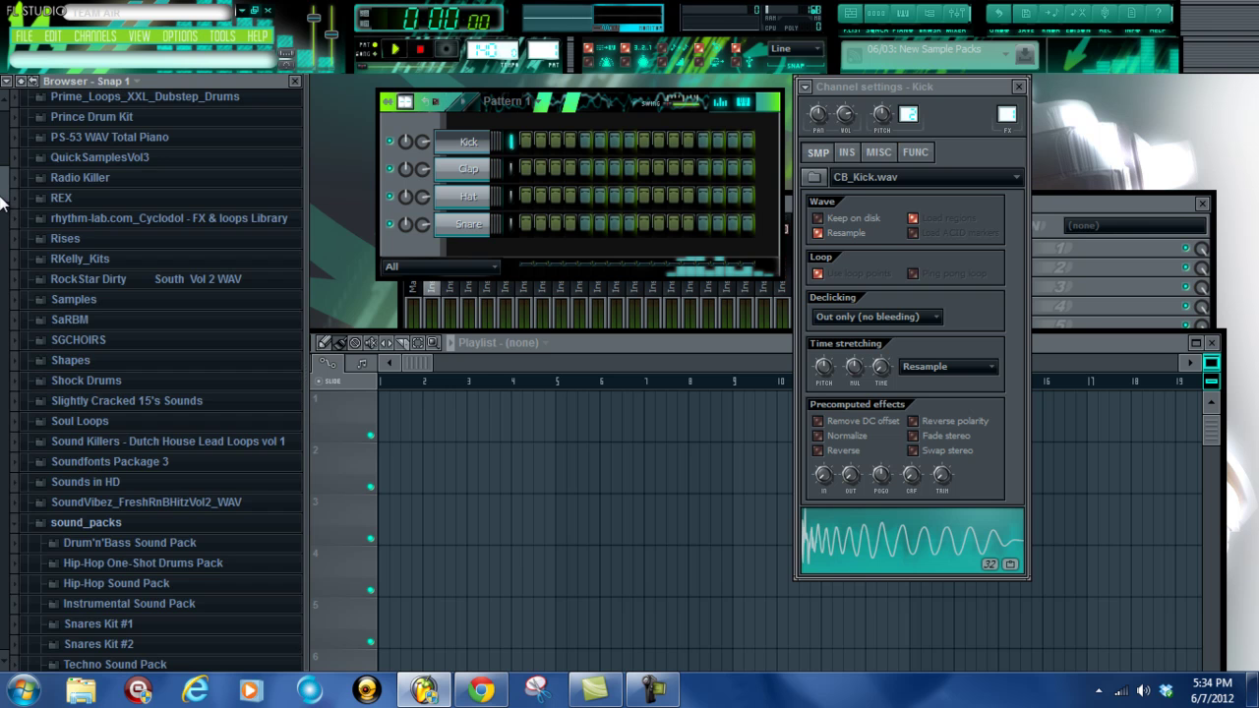
pyautogui.scroll(5, 3, 196)
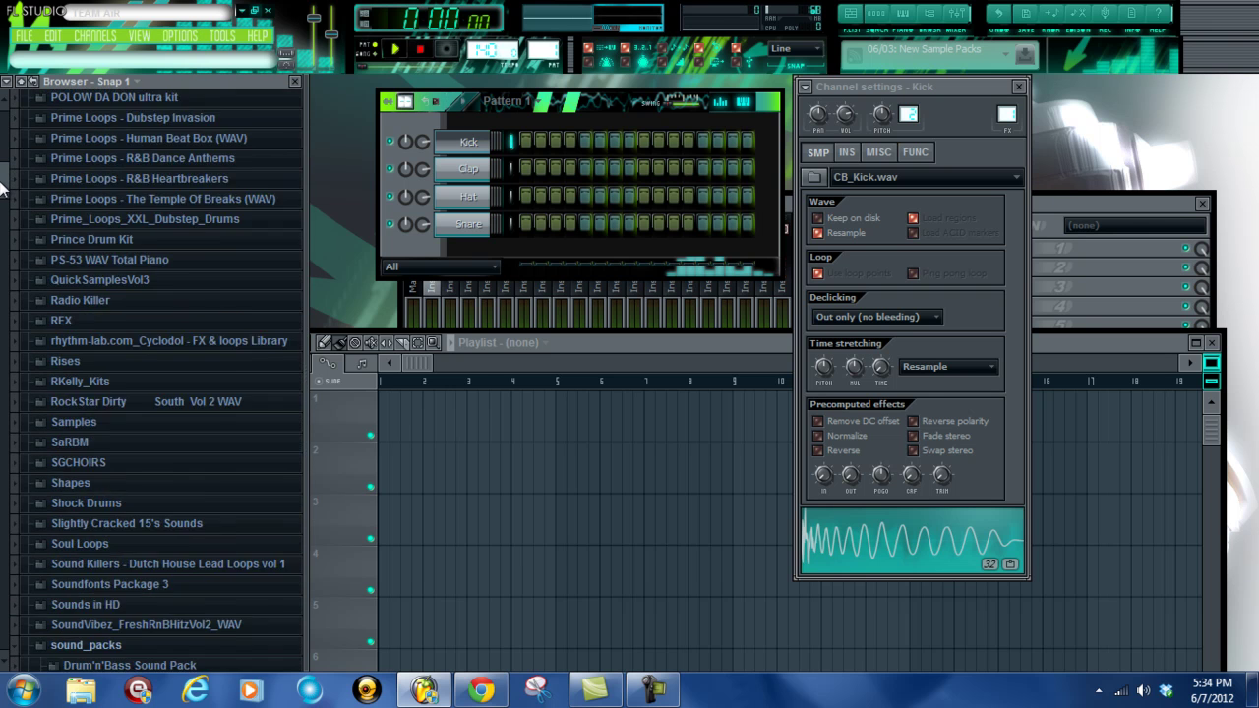
pyautogui.scroll(15, 3, 190)
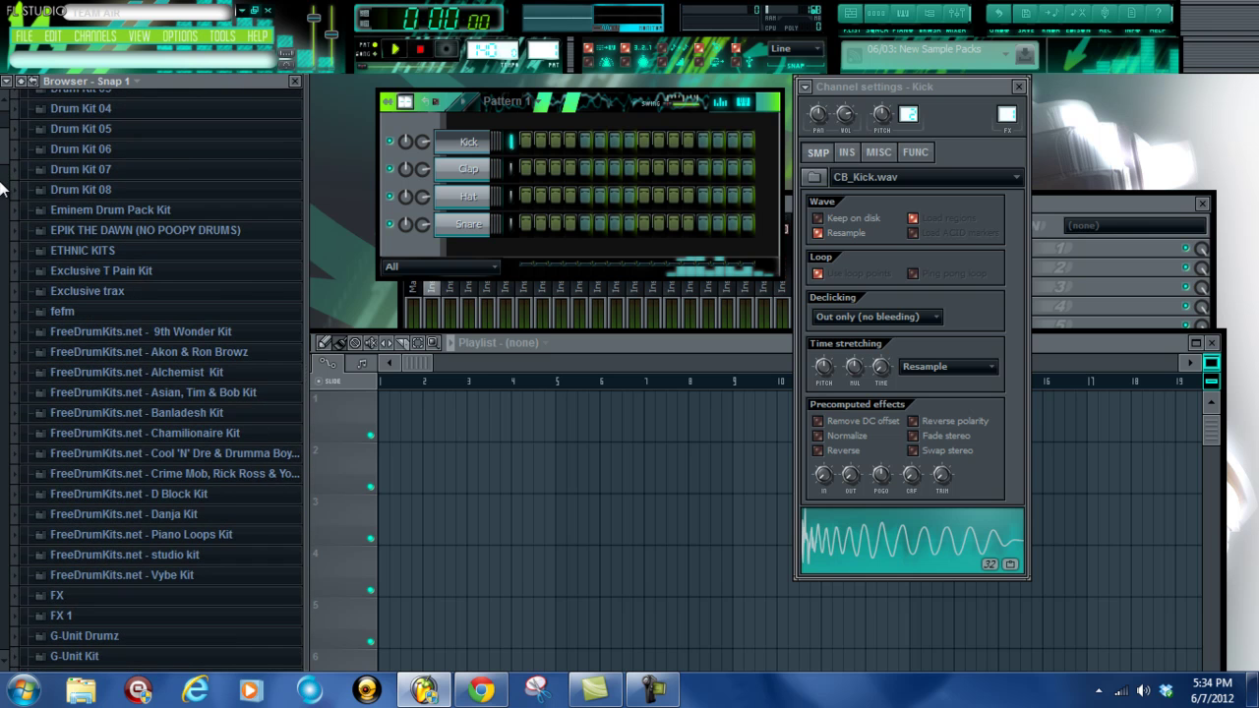
pyautogui.moveTo(629, 343); pyautogui.dragTo(639, 276)
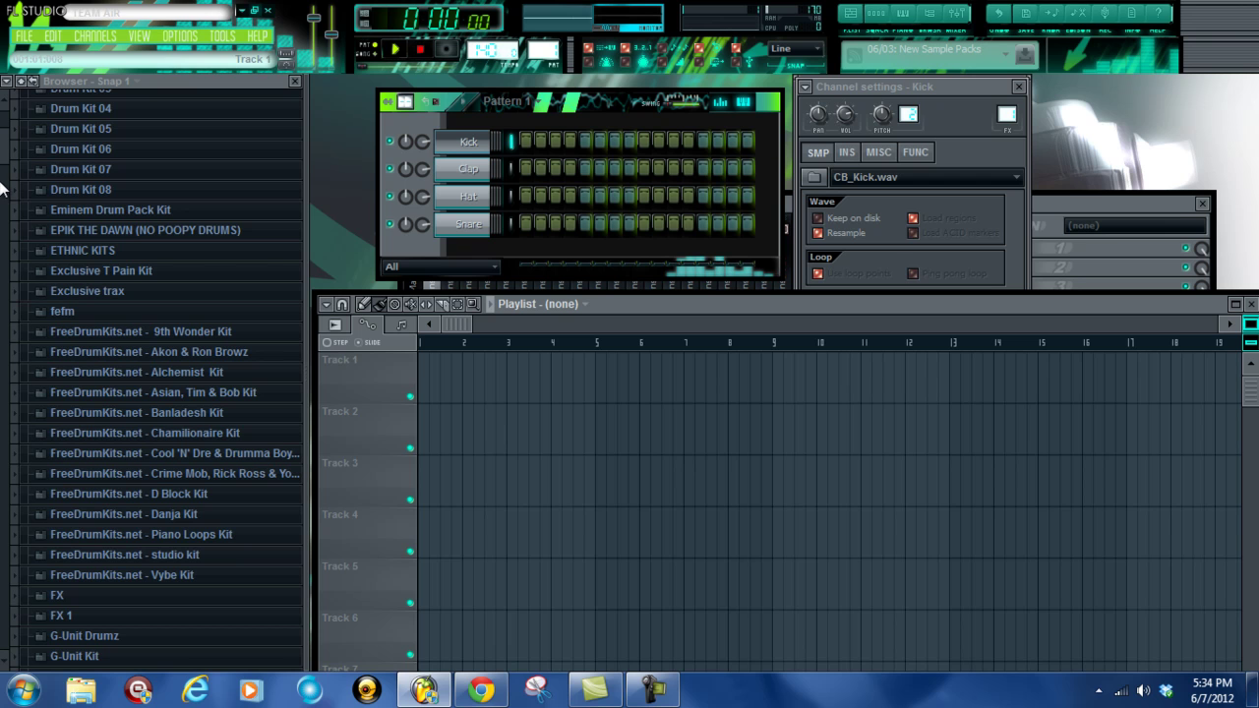
# Switch the Playlist to pattern clips and make Pattern 1 the current pattern.
pyautogui.click(420, 367)
pyautogui.click(446, 391)
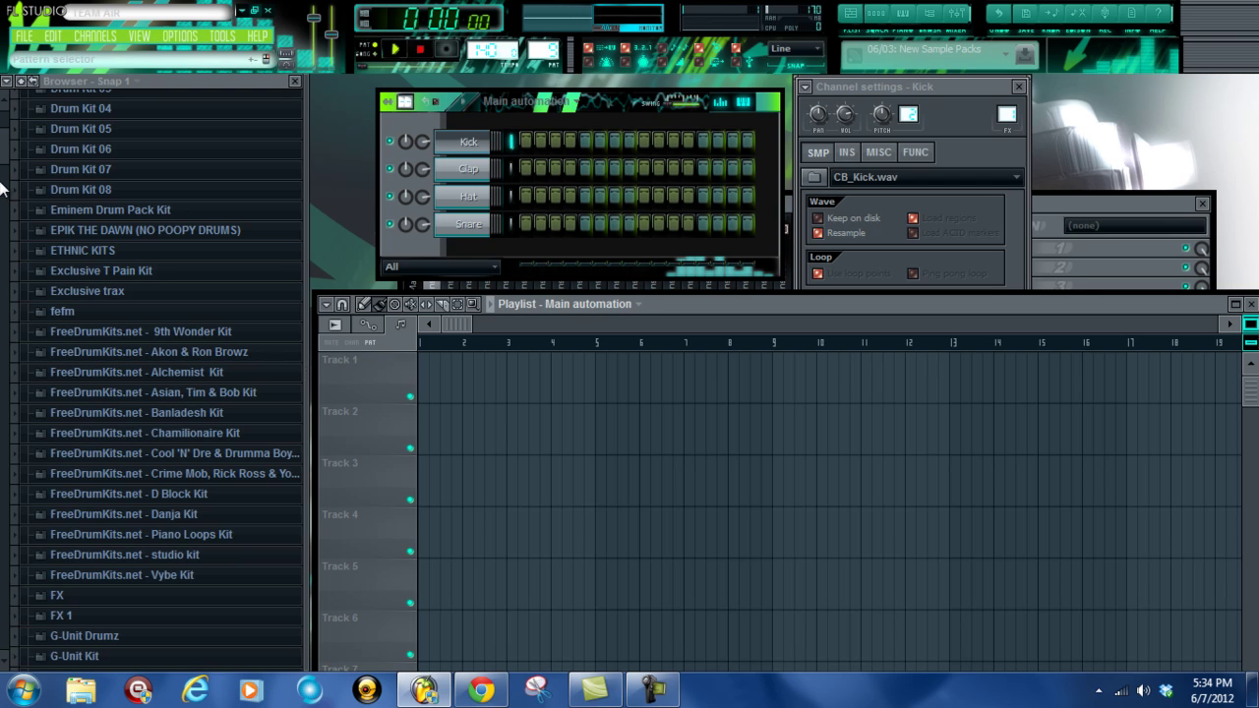
pyautogui.click(528, 101)
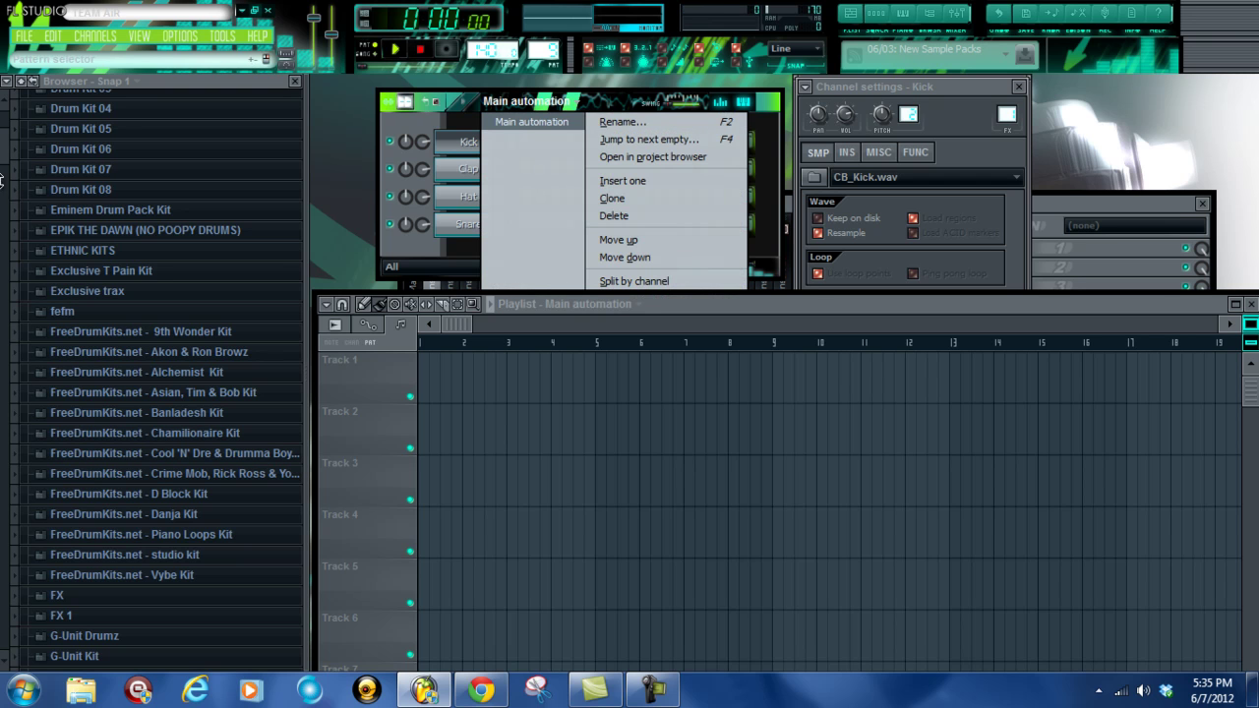
pyautogui.press('Escape')
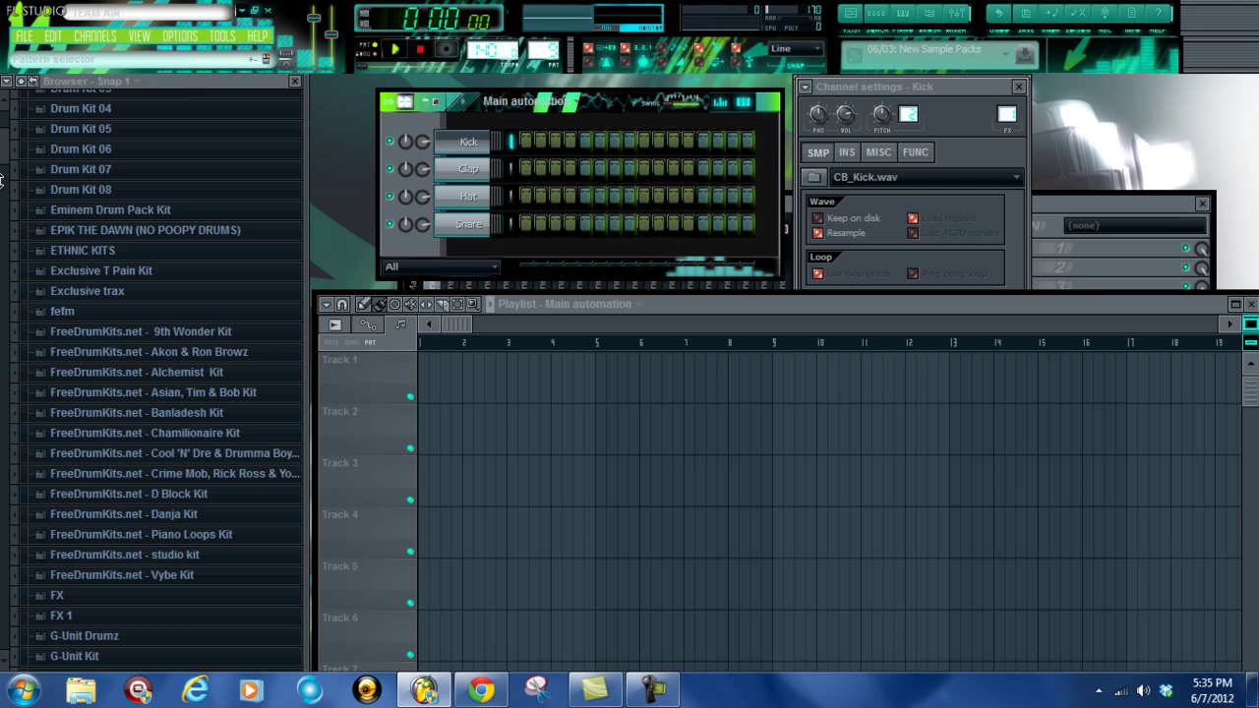
pyautogui.press('1')
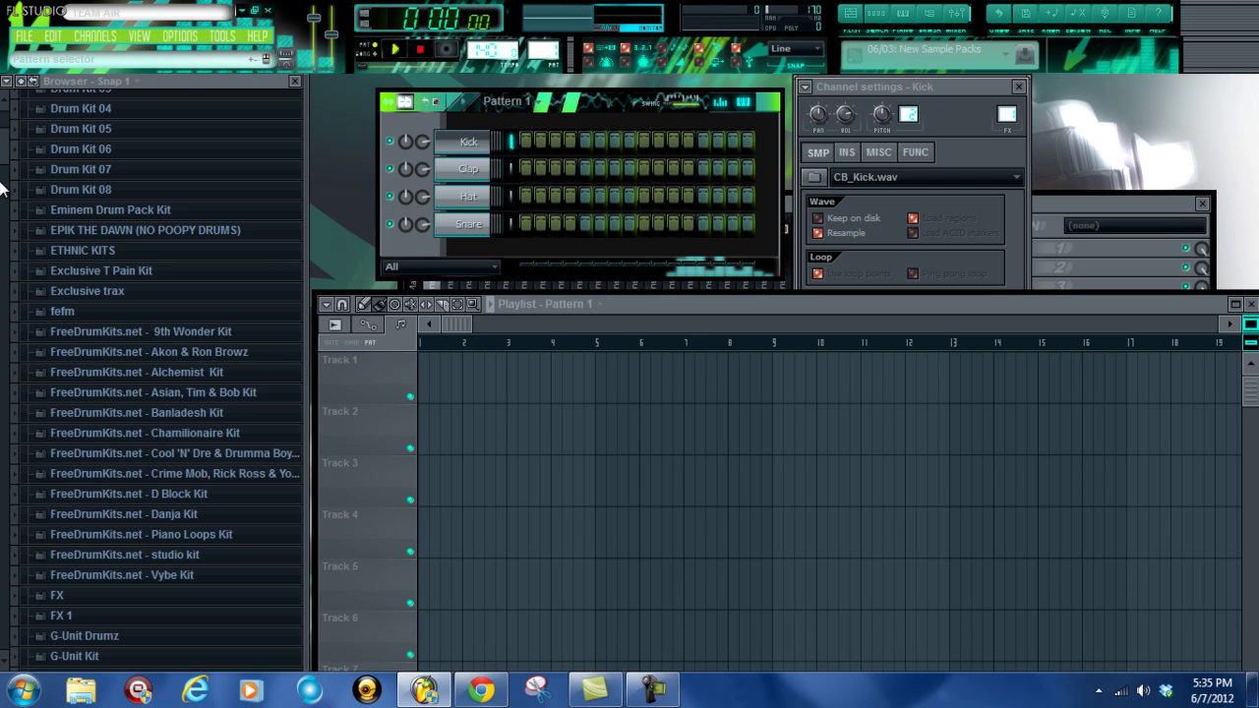
# Rename Pattern 1 as ohiuhiu.
pyautogui.click(507, 102)
pyautogui.click(622, 121)
pyautogui.write('ohiuhiu')
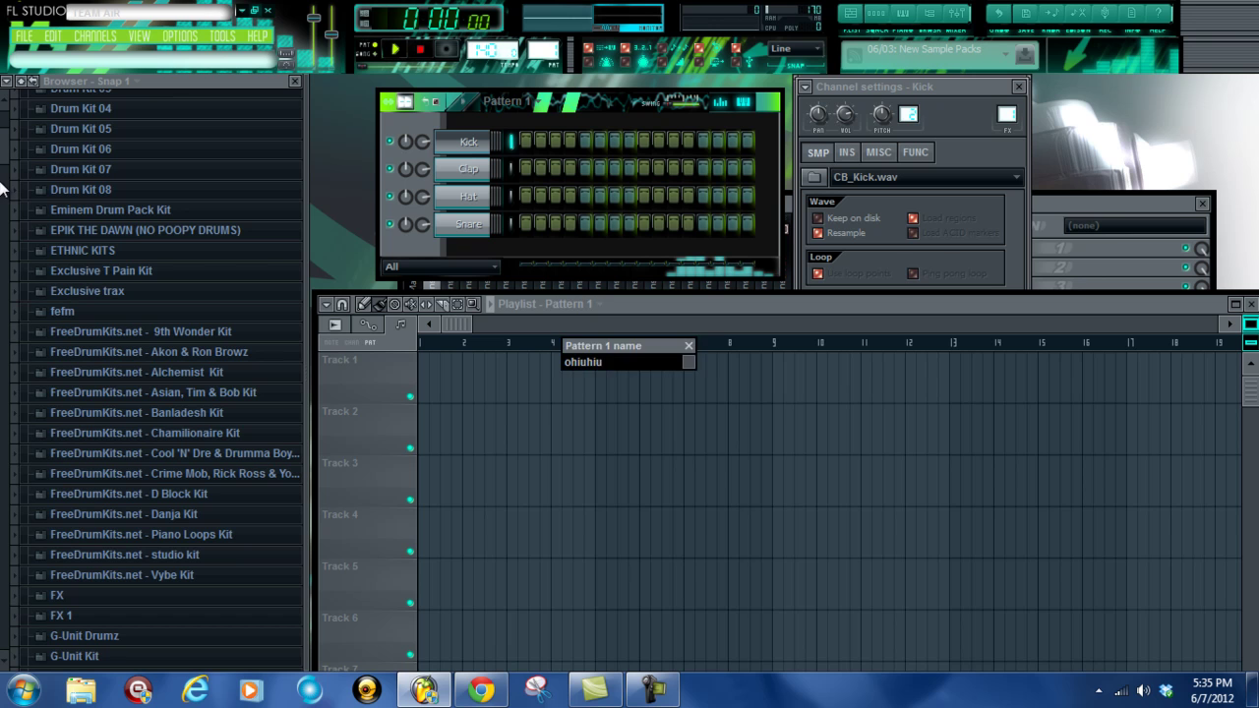
pyautogui.press('Return')
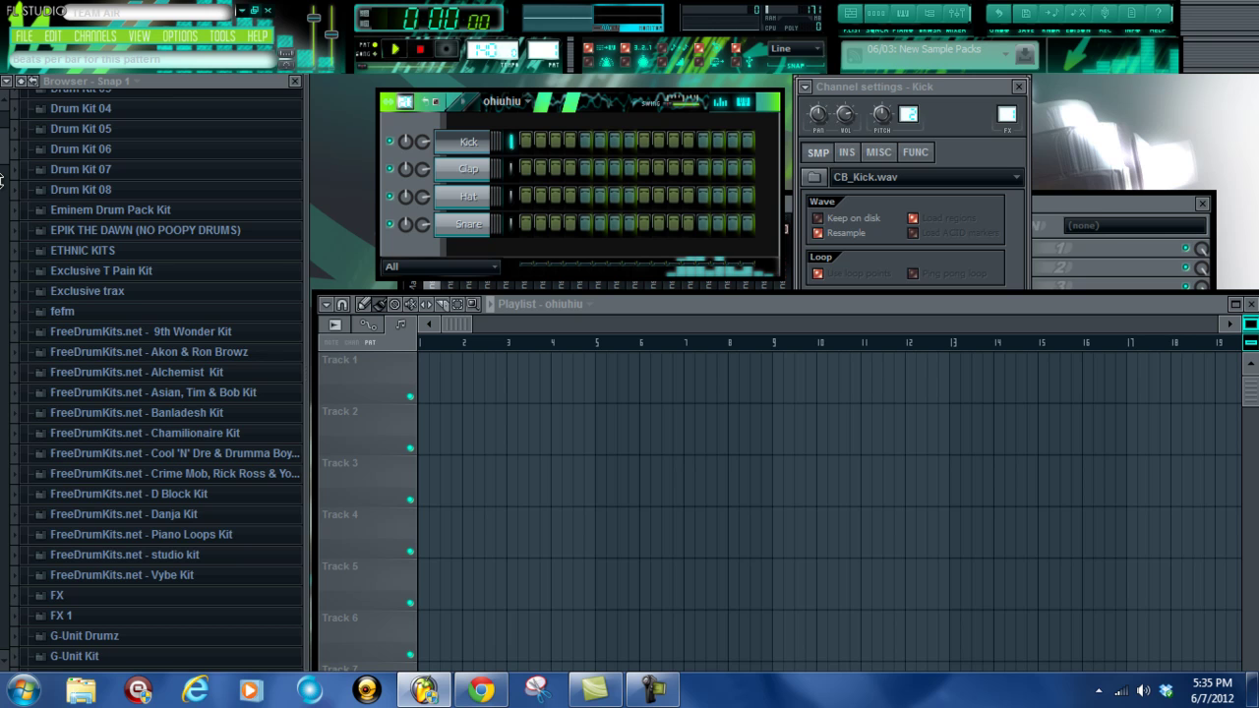
# Lengthen the ohiuhiu pattern to four bars and place its clip at bar 1 of Track 1.
pyautogui.moveTo(405, 102); pyautogui.dragTo(405, 88)
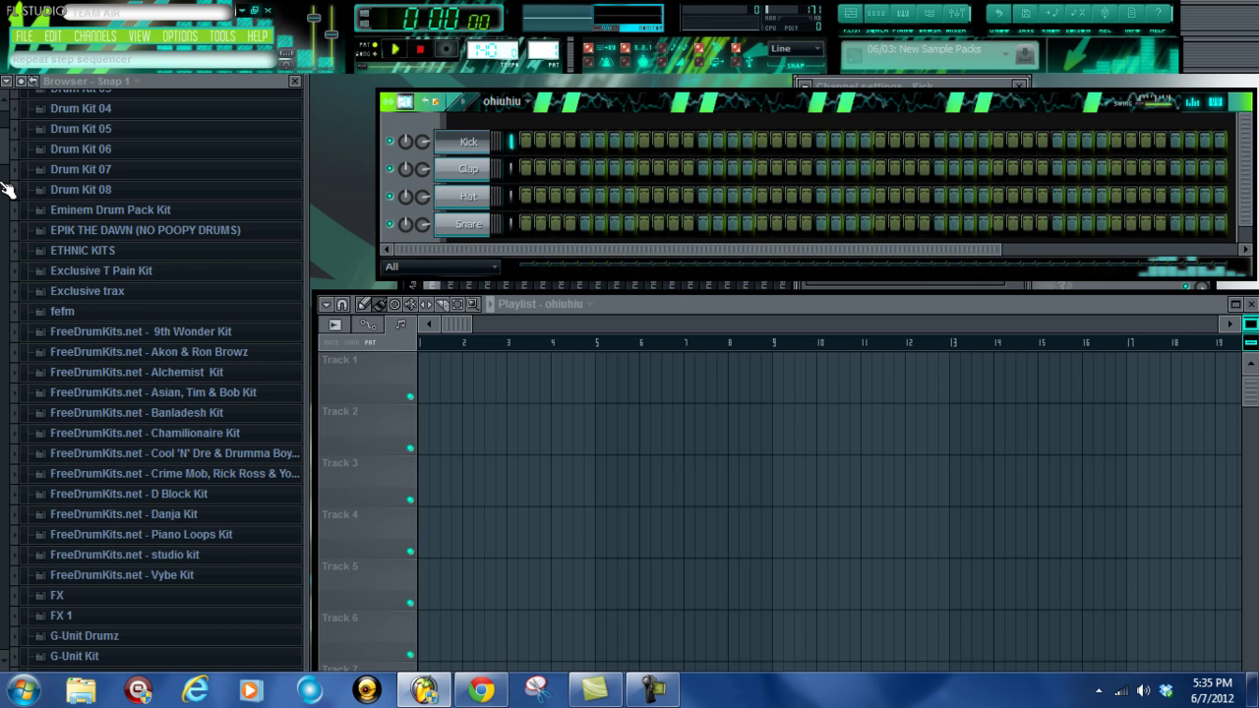
pyautogui.click(462, 141)
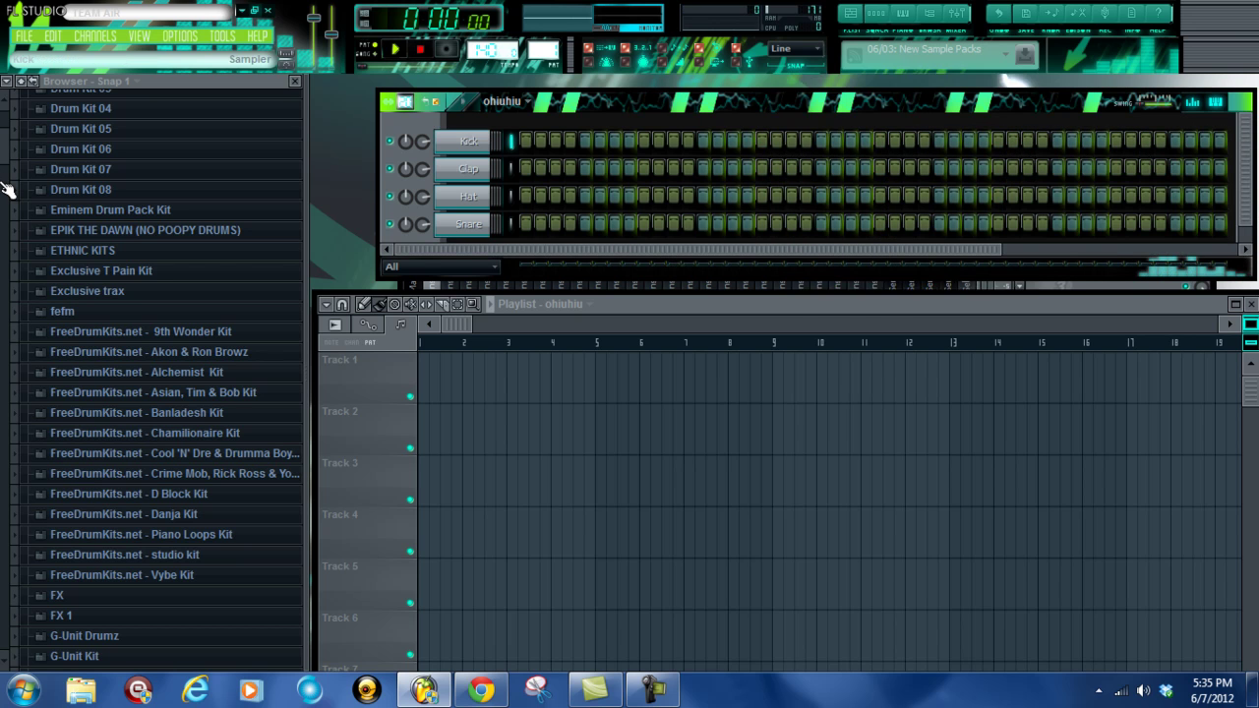
pyautogui.click(459, 378)
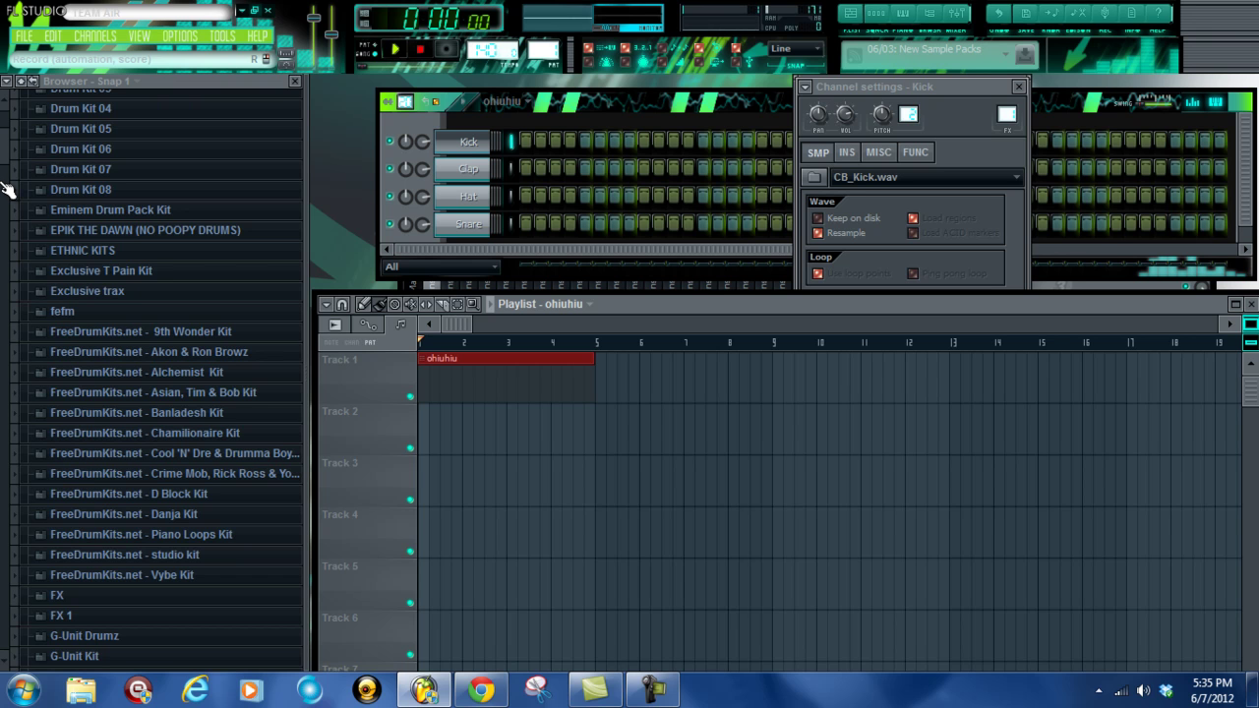
# Review the recording filter options for Automation, Score and Audio.
pyautogui.rightClick(448, 54)
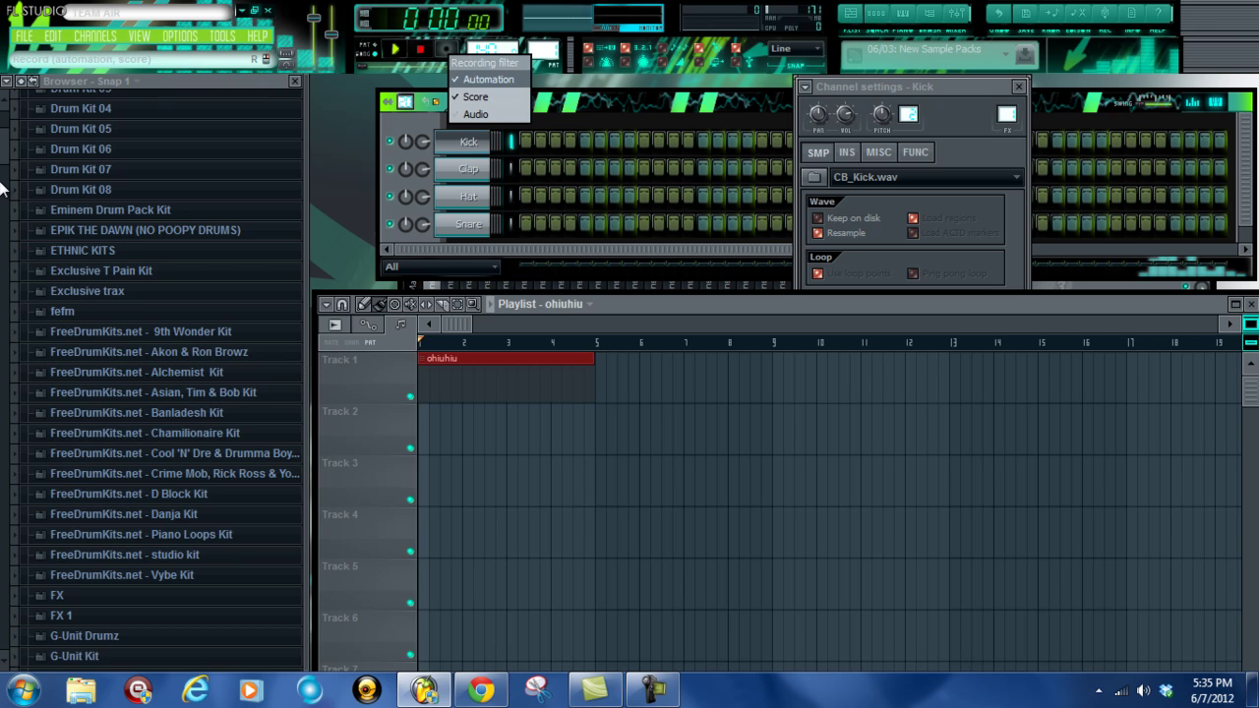
pyautogui.press('Down')
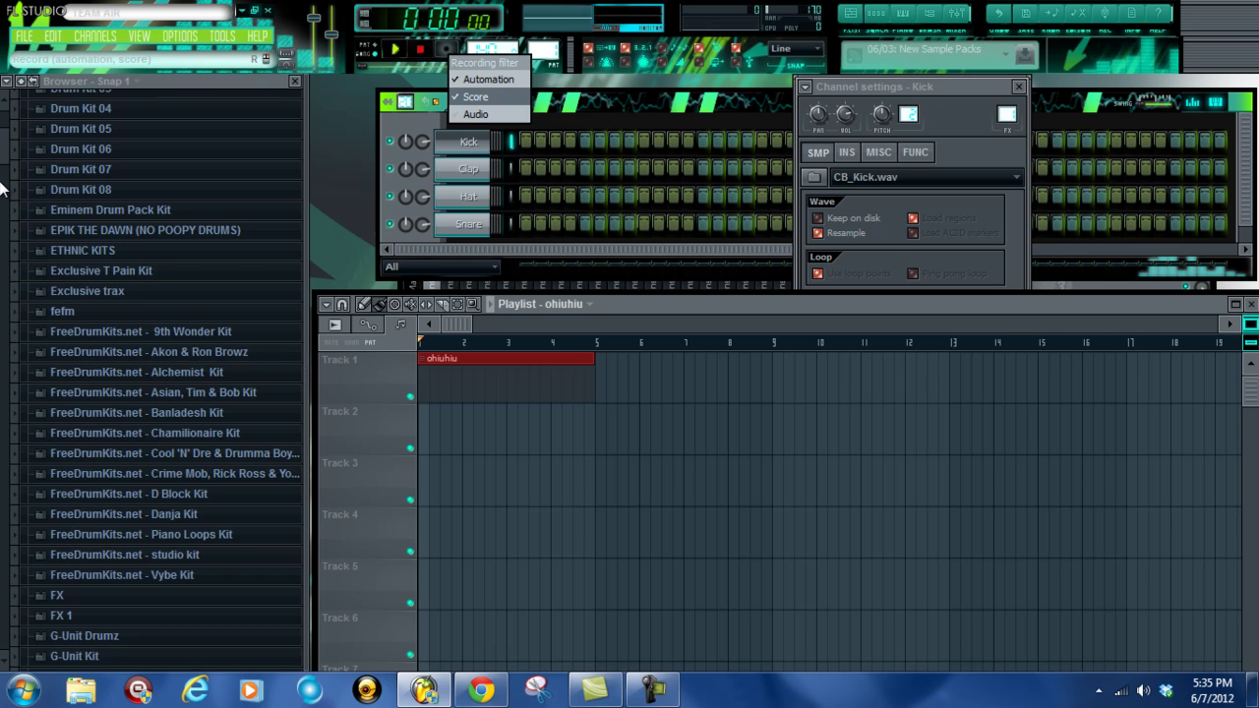
pyautogui.press('Escape')
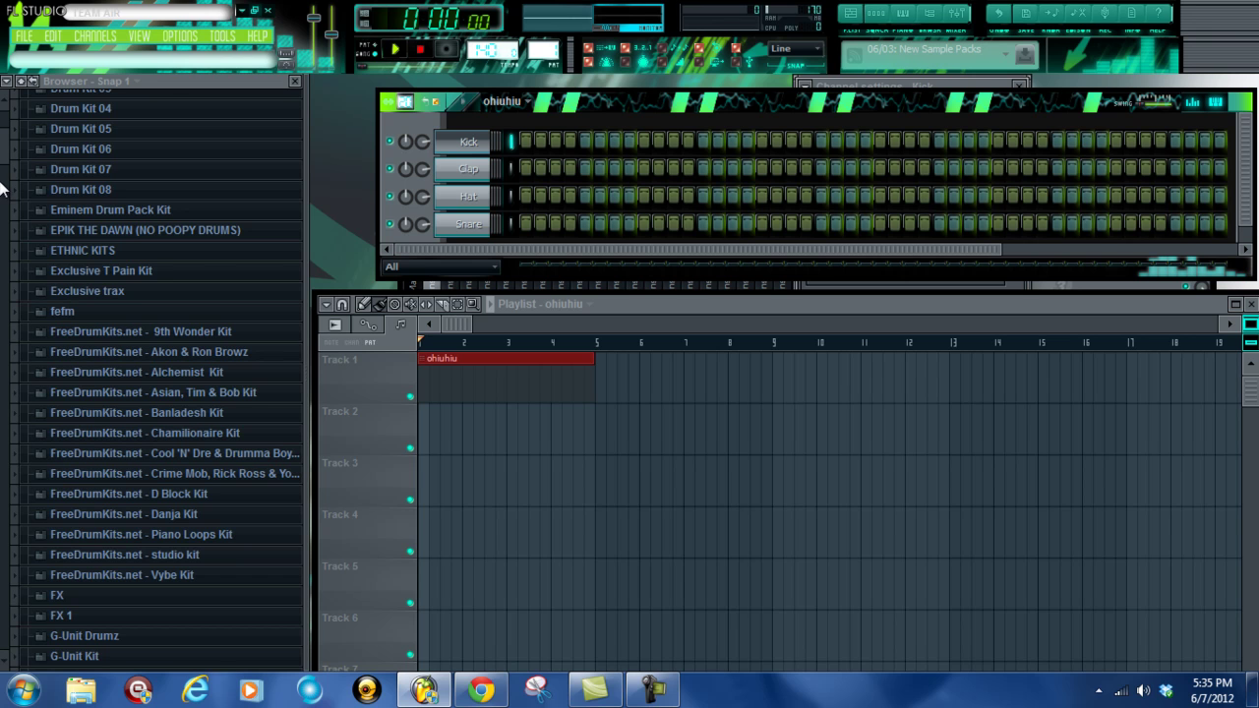
# Lower the project tempo and try out the Kick sound with a few test notes.
pyautogui.scroll(-1, 486, 50)
pyautogui.moveTo(486, 50)
pyautogui.mouseDown()
pyautogui.moveTo(486, 67)
pyautogui.moveTo(486, 54)
pyautogui.mouseUp()
pyautogui.moveTo(485, 50); pyautogui.dragTo(486, 48)
pyautogui.press('q')
pyautogui.press('q')
pyautogui.press('q')
# Arm recording and record seven live Kick hits over the pattern's first 20 steps, stopping playback after the last hit.
pyautogui.press('r')
pyautogui.press('space')
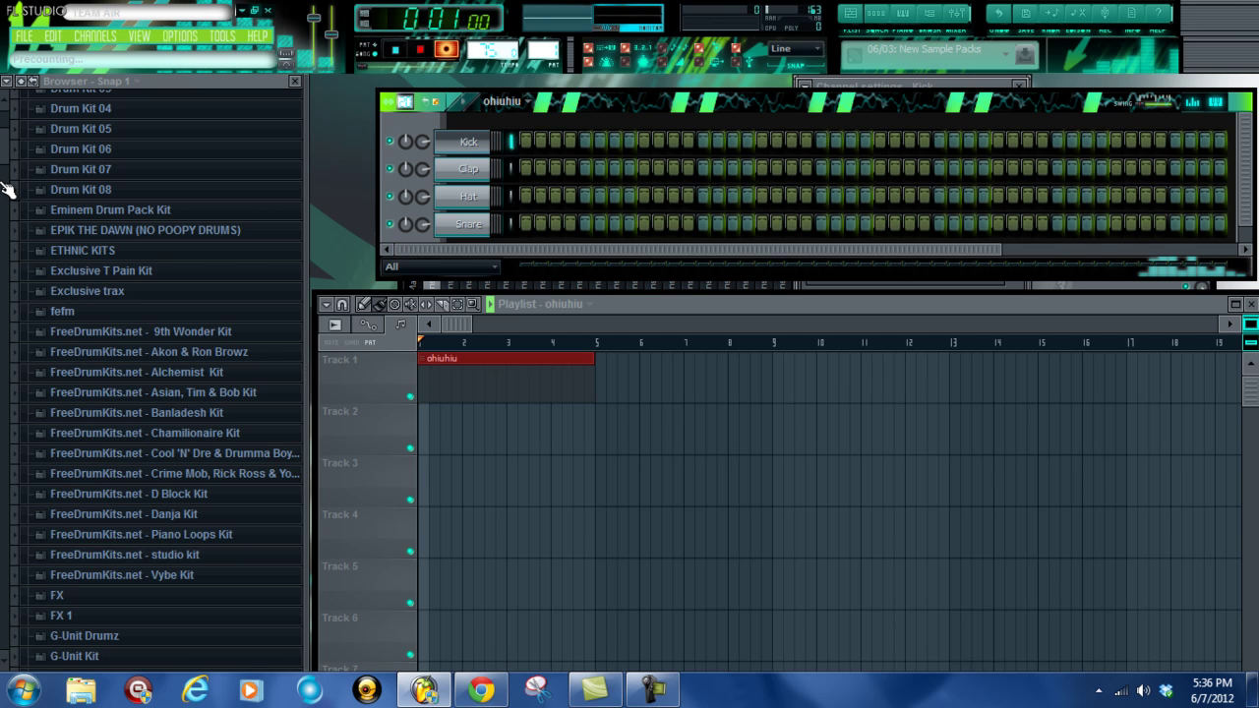
pyautogui.press('q')
pyautogui.press('q')
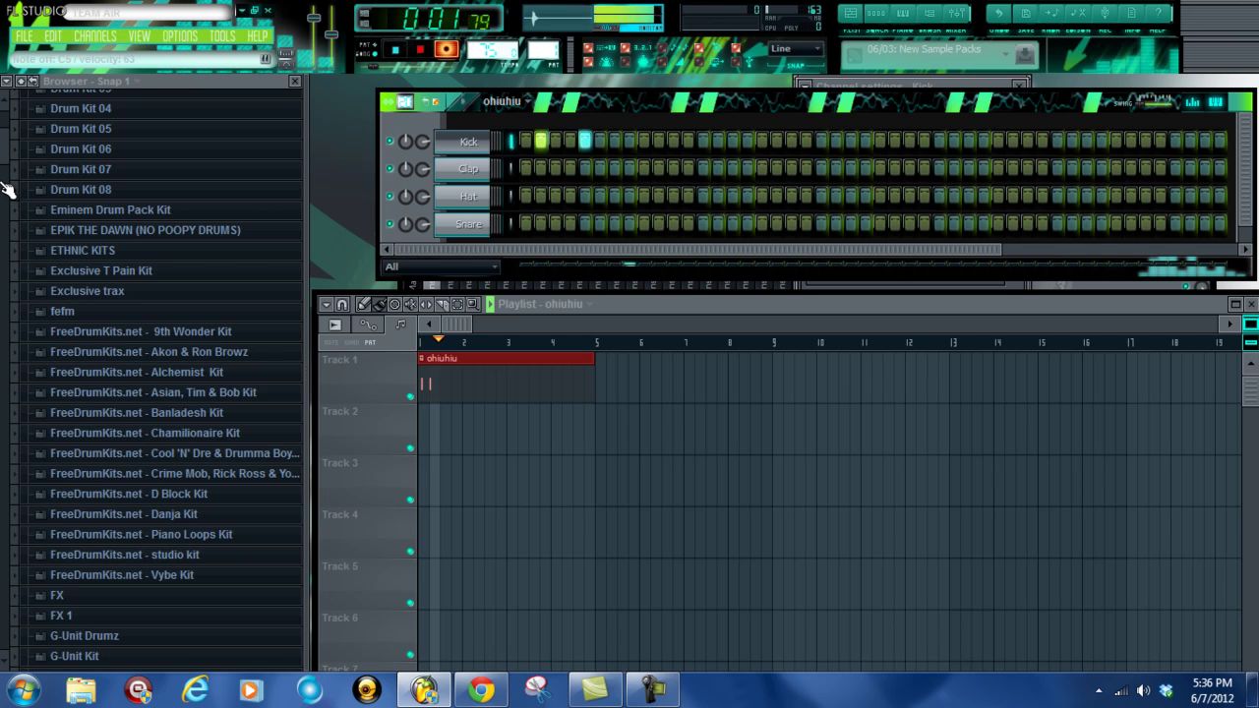
pyautogui.press('z')
pyautogui.press('z')
pyautogui.press('z')
pyautogui.press('z')
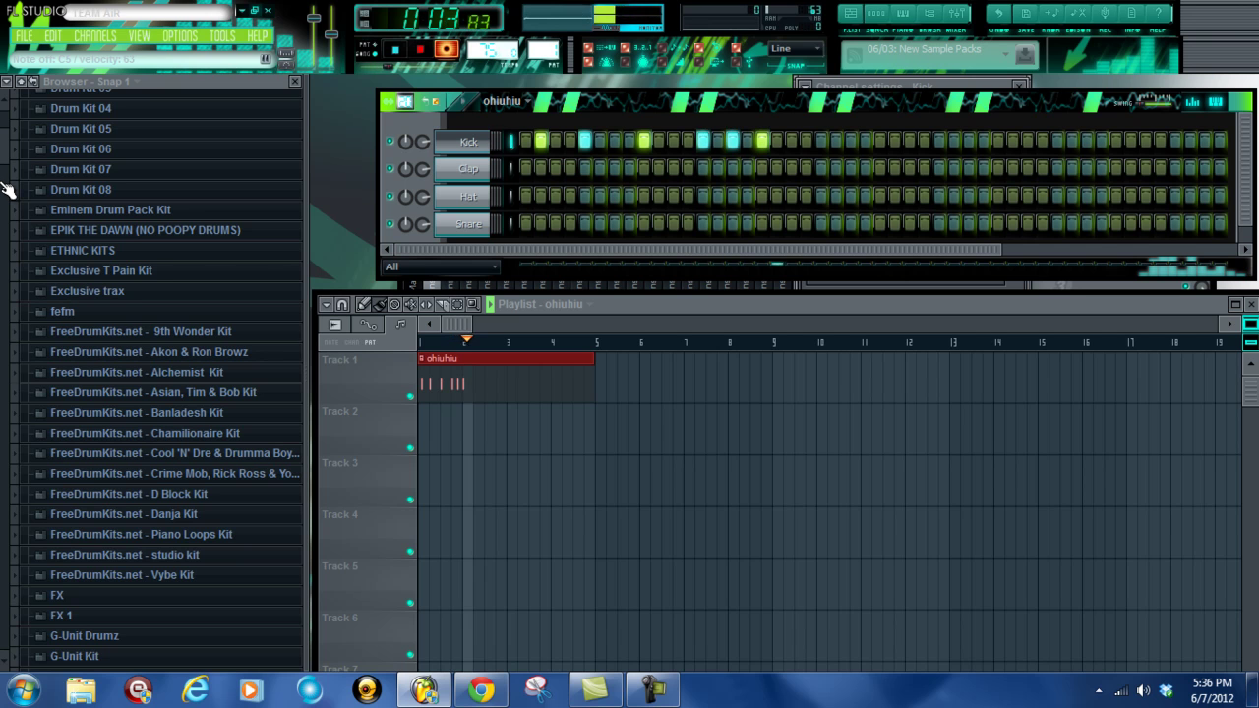
pyautogui.press('z')
pyautogui.press('space')
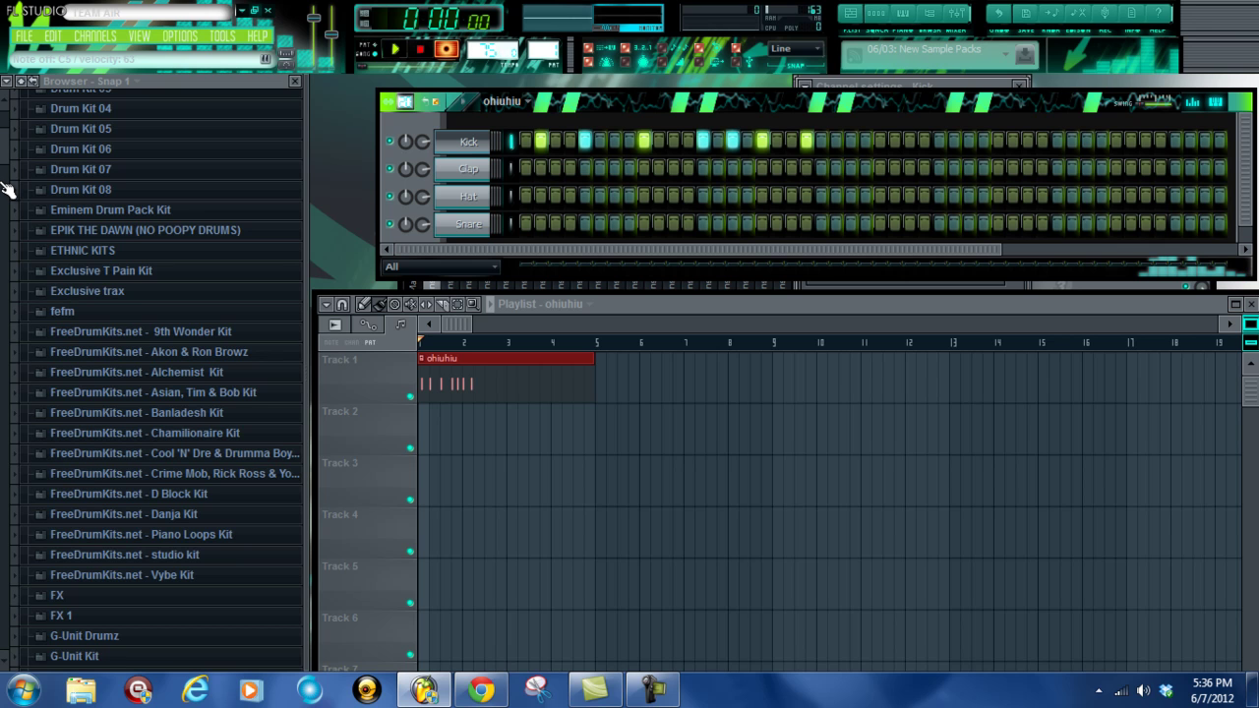
# Audition the Kick at different pitches while playback is stopped.
pyautogui.press('q')
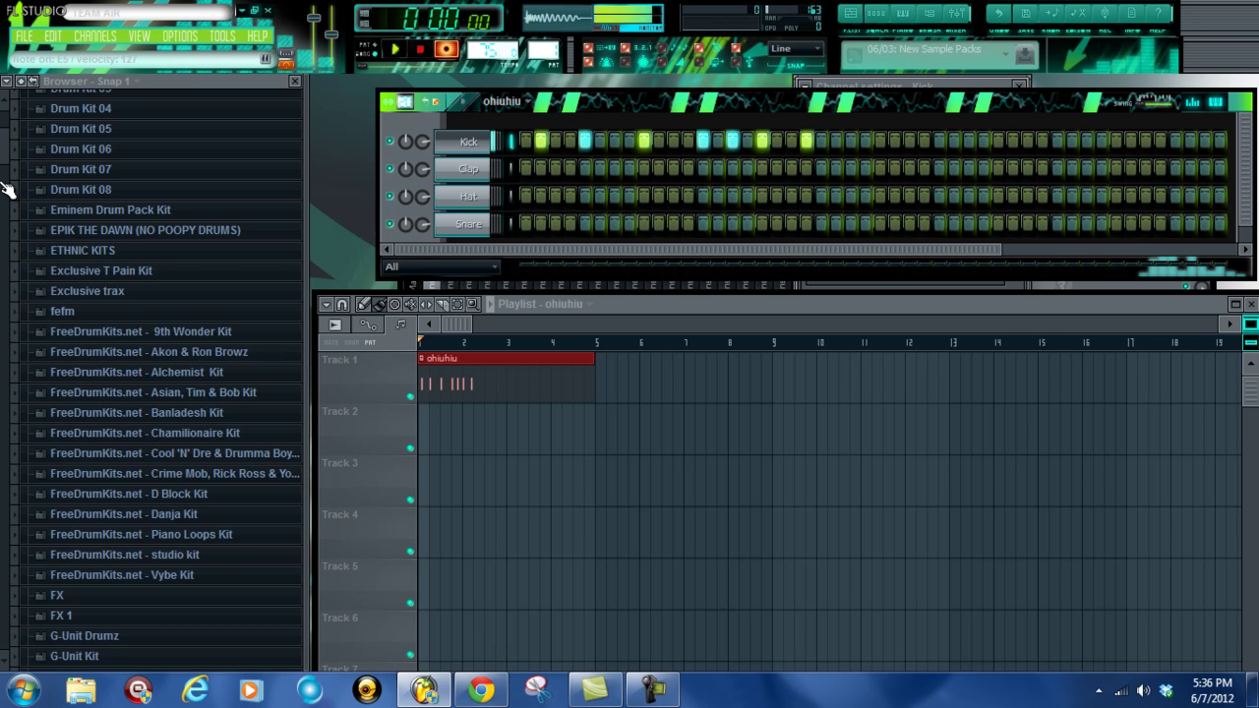
pyautogui.press('q')
pyautogui.press('e')
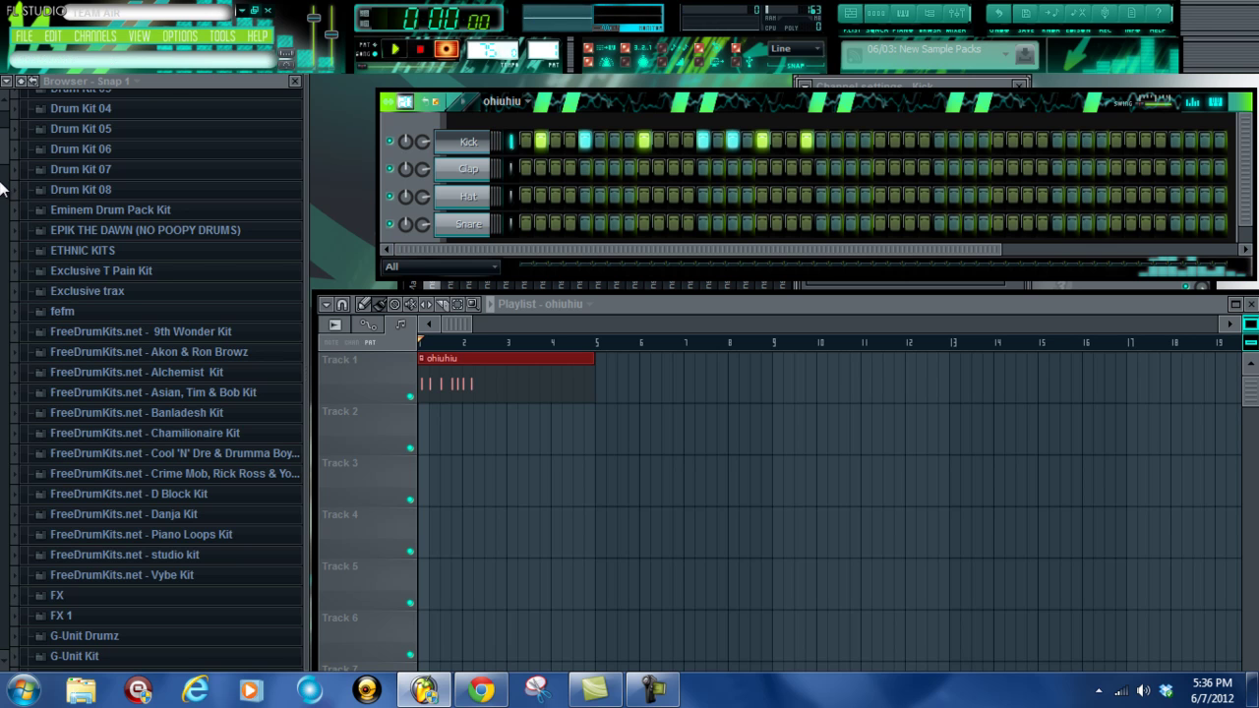
# Review the input/output device options in the audio settings, including ASIO4ALL v2, close the settings without changing the device, and play a Kick test note.
pyautogui.hotkey('alt', 'o')
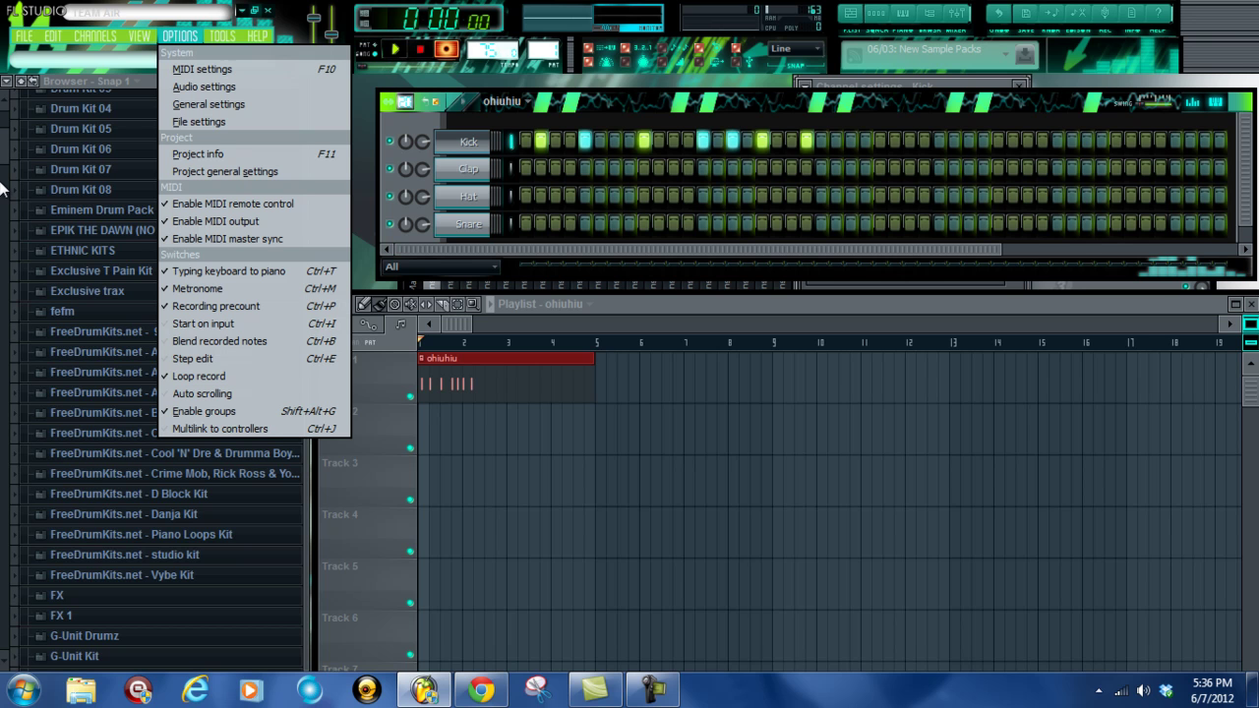
pyautogui.press('Down')
pyautogui.press('Down')
pyautogui.press('Return')
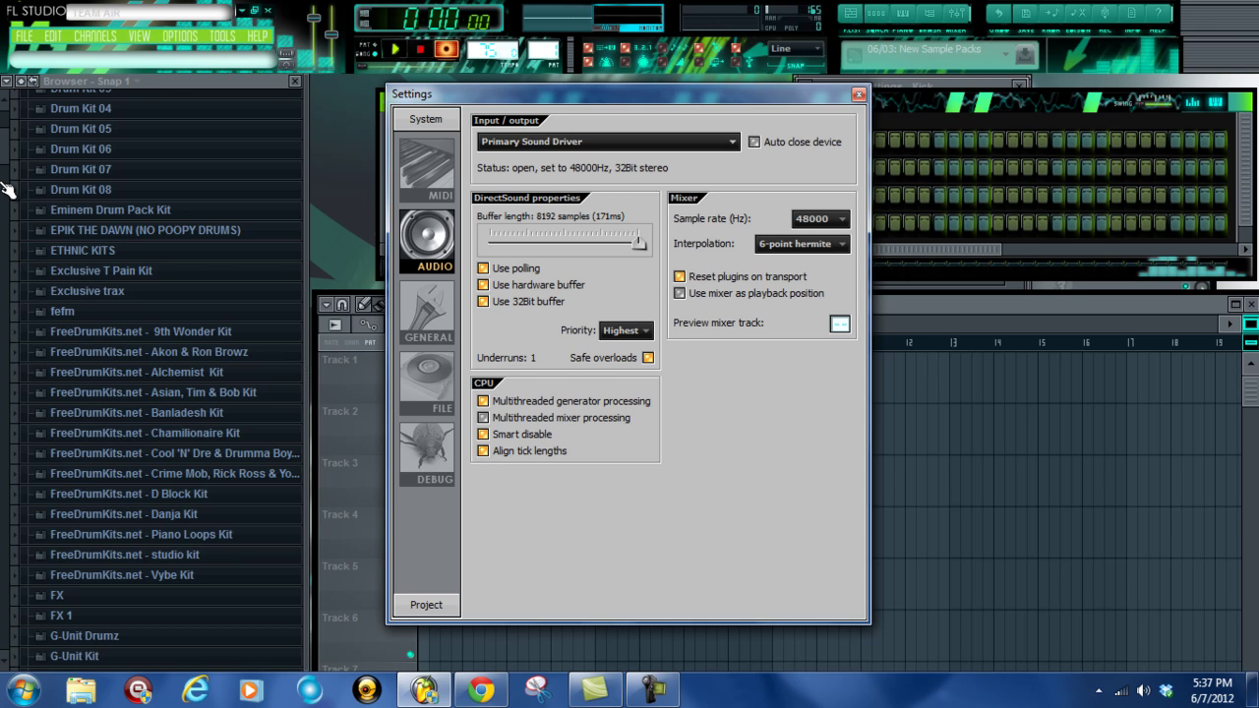
pyautogui.press('Return')
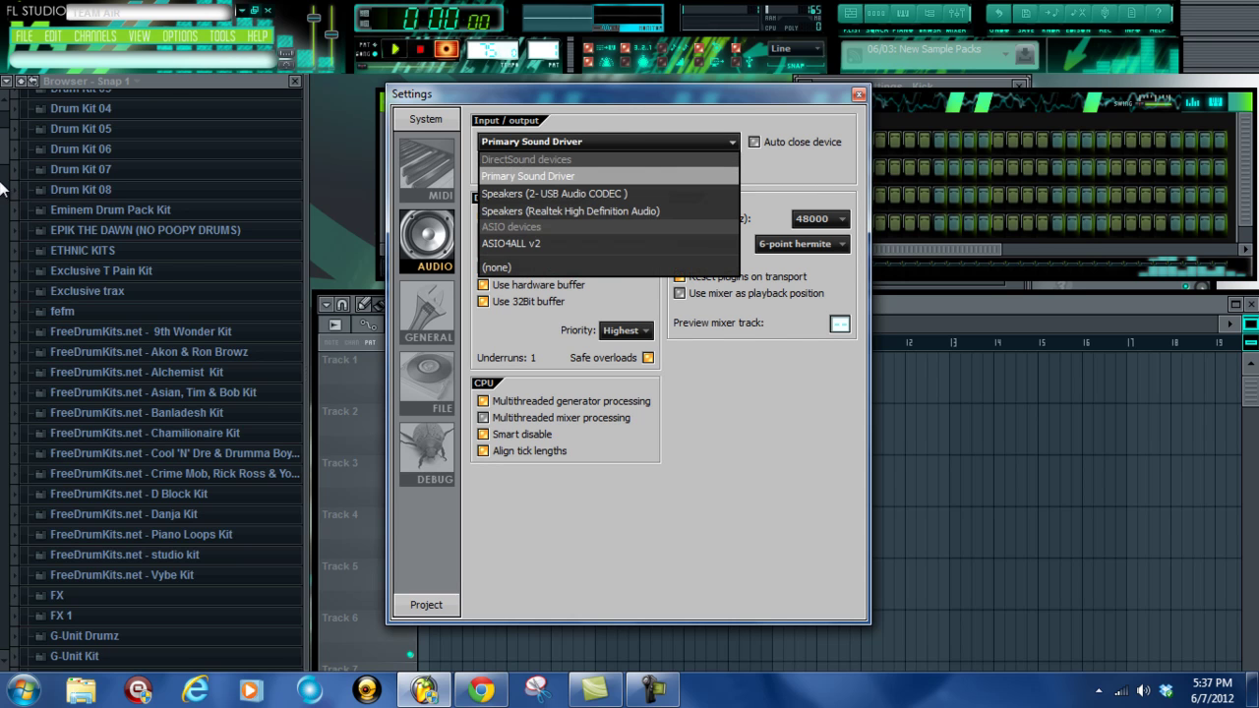
pyautogui.press('Down')
pyautogui.press('Down')
pyautogui.press('Down')
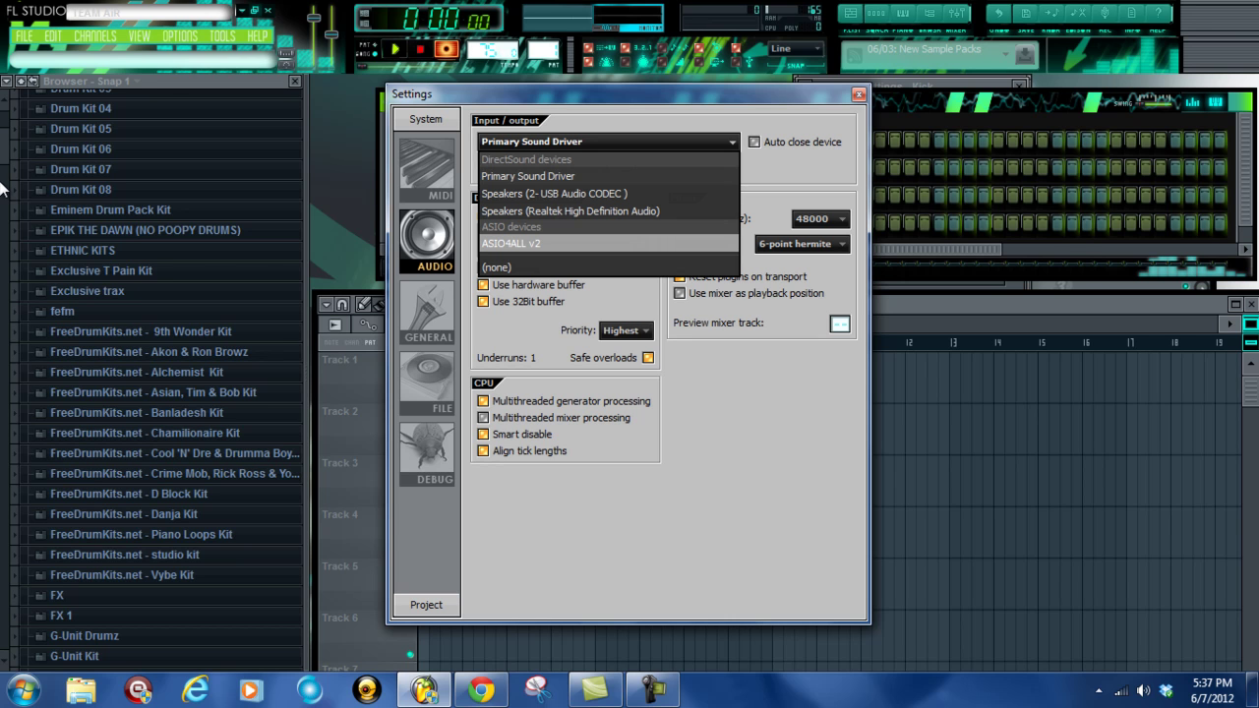
pyautogui.press('Up')
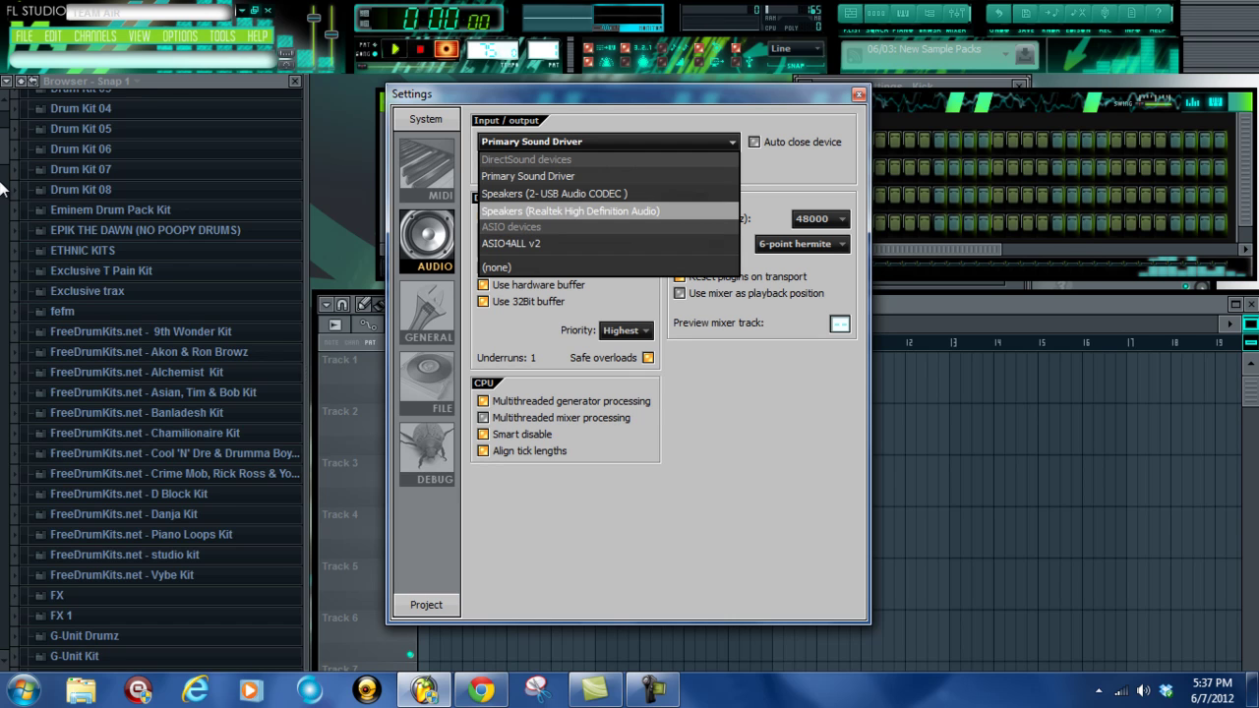
pyautogui.press('Escape')
pyautogui.press('Escape')
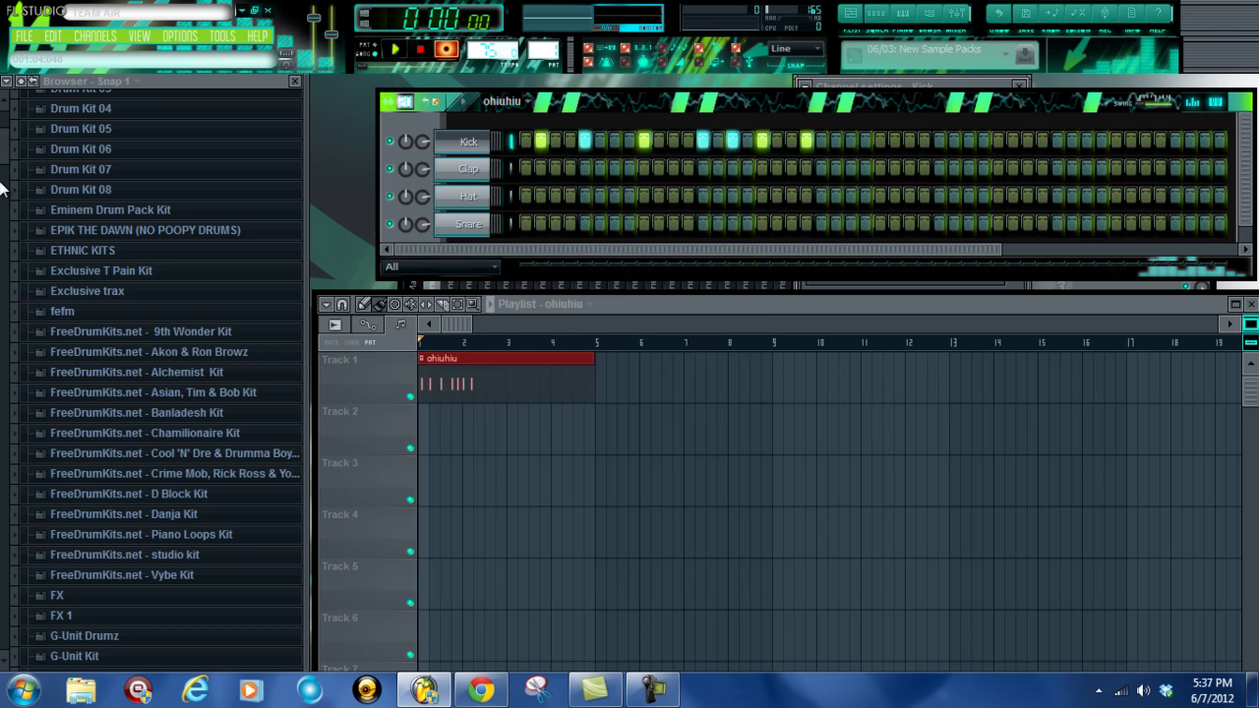
pyautogui.press('m')
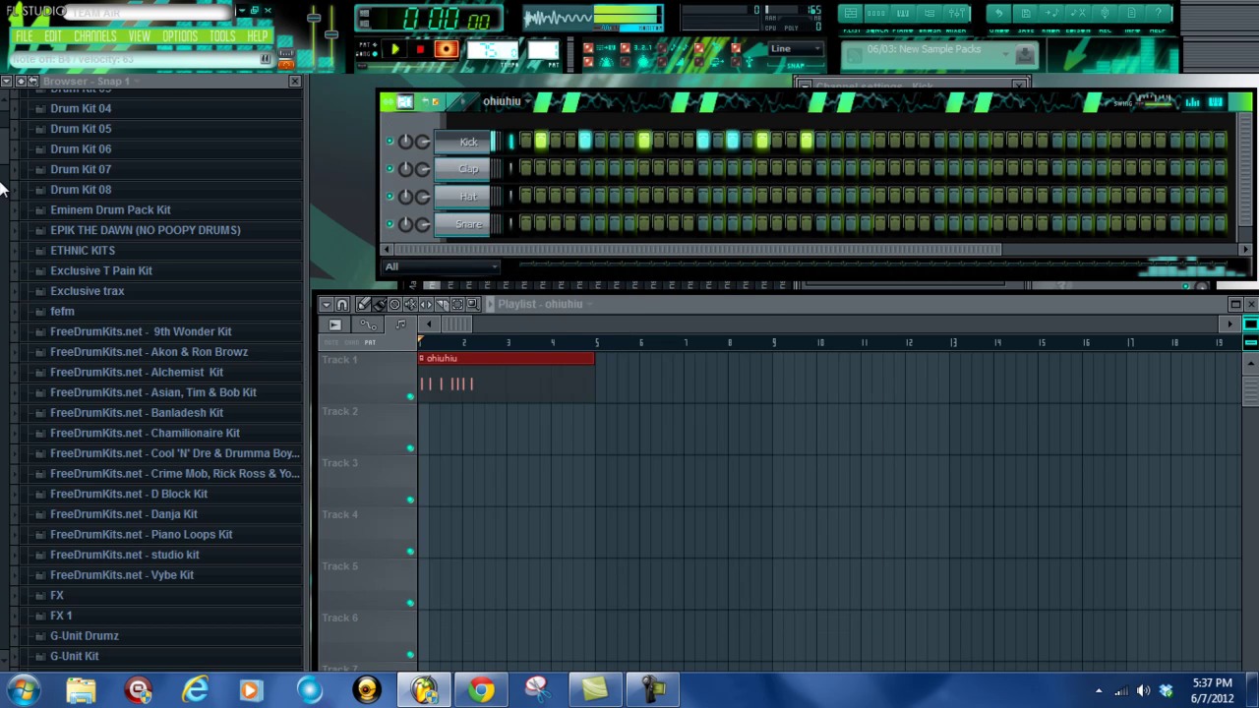